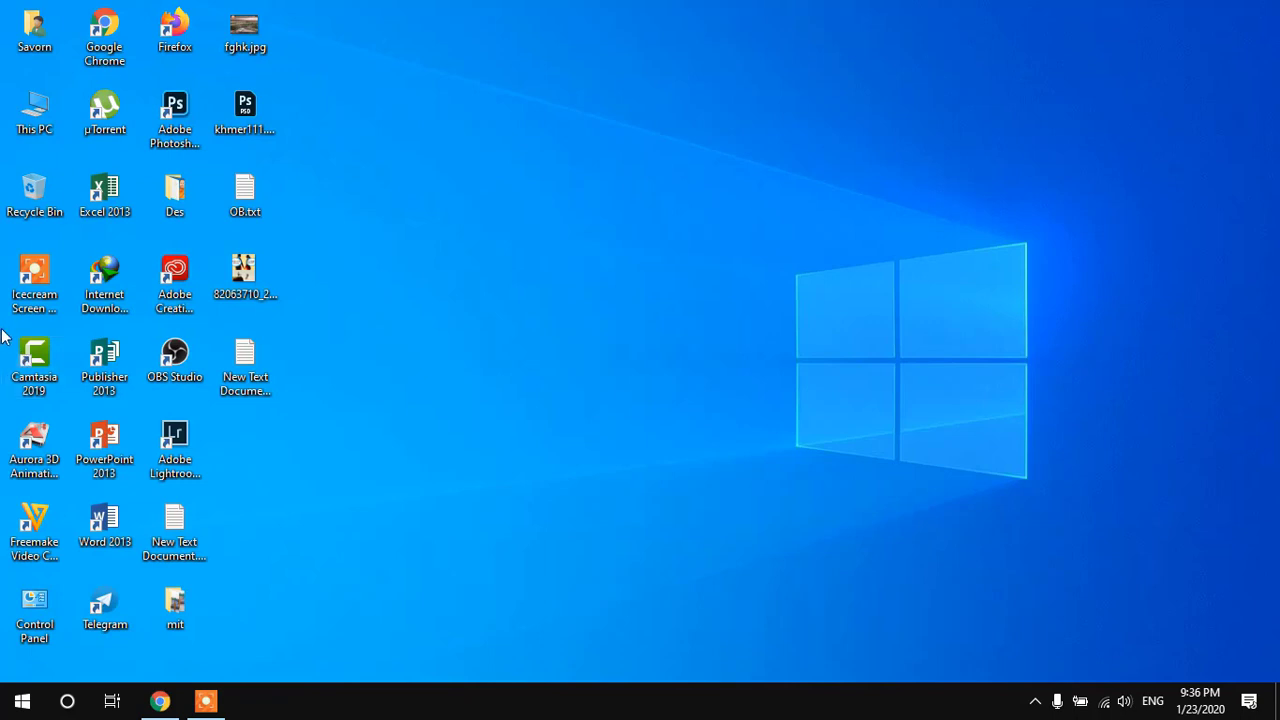
pyautogui.moveTo(2, 330); pyautogui.dragTo(66, 411)
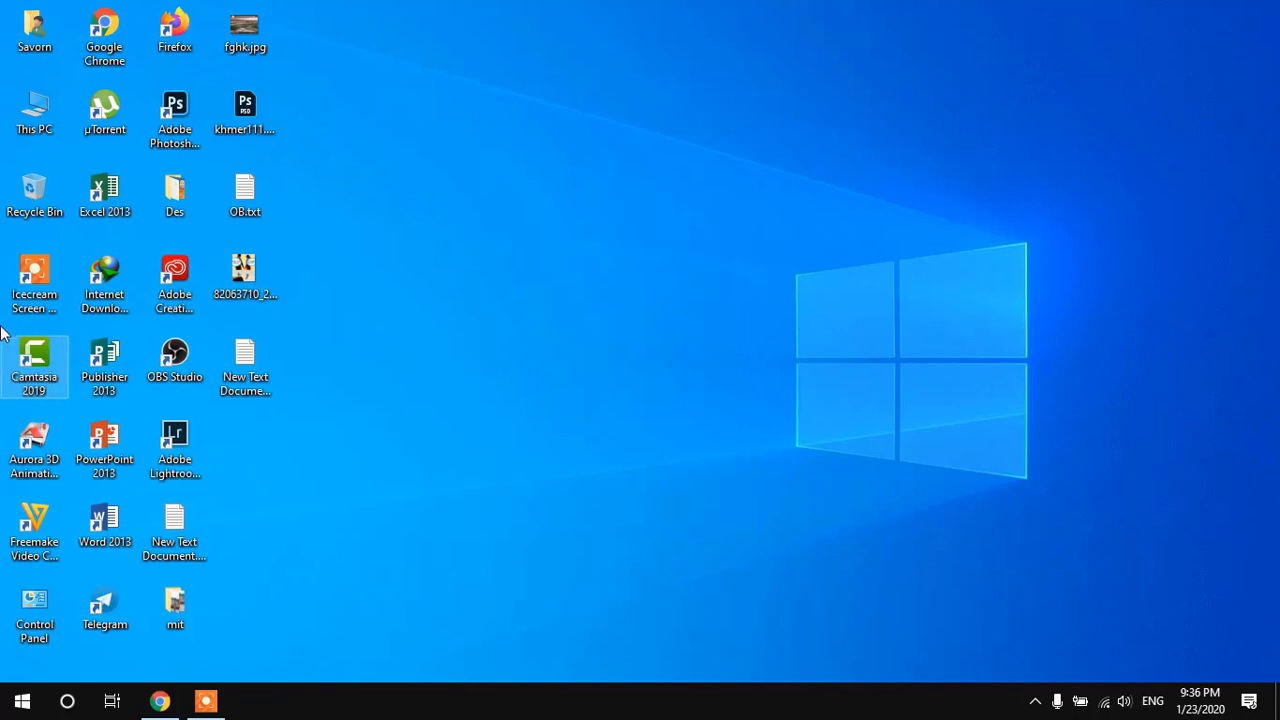
pyautogui.moveTo(2, 330); pyautogui.dragTo(79, 415)
pyautogui.click(79, 416)
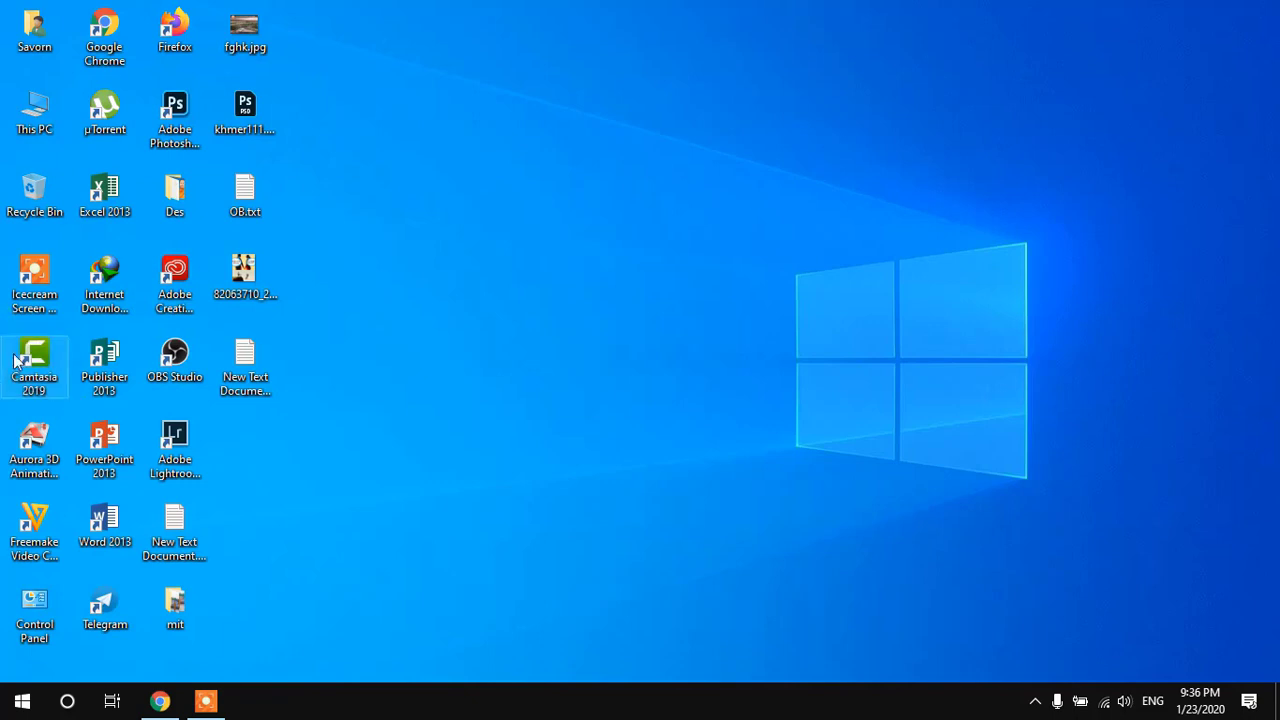
pyautogui.moveTo(2, 330); pyautogui.dragTo(79, 415)
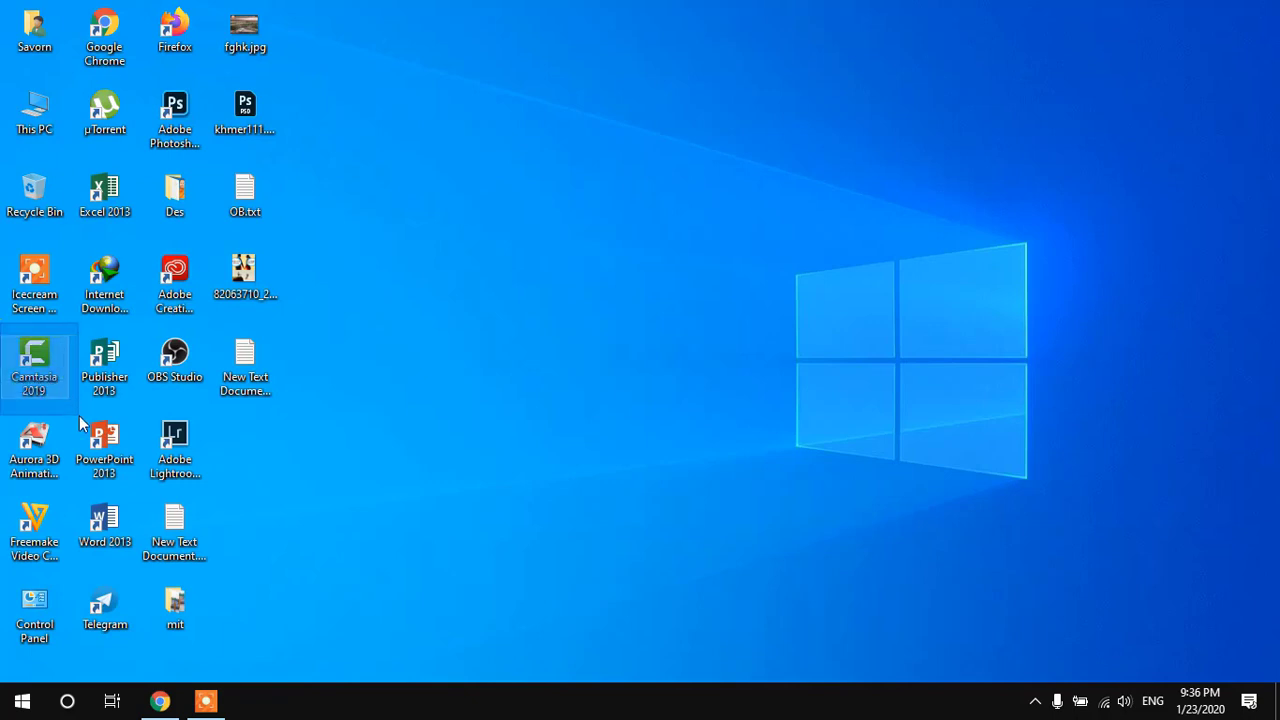
pyautogui.click(2, 328)
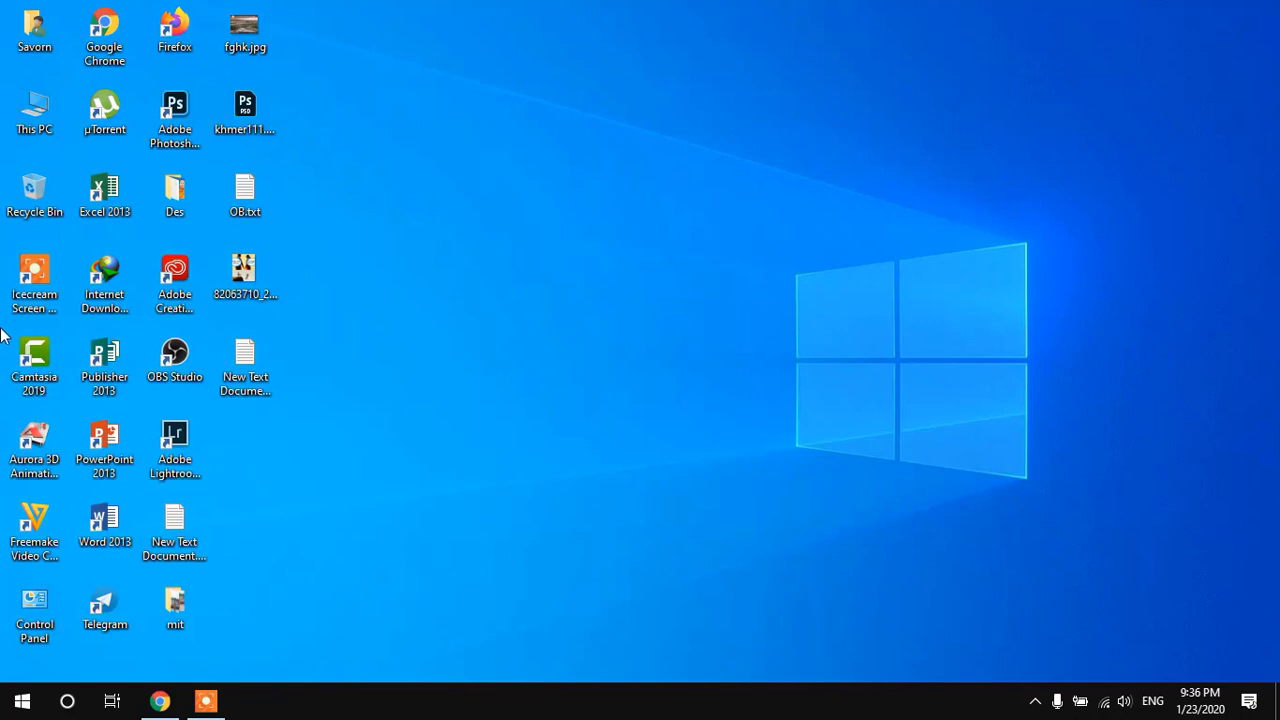
pyautogui.moveTo(2, 336); pyautogui.dragTo(83, 406)
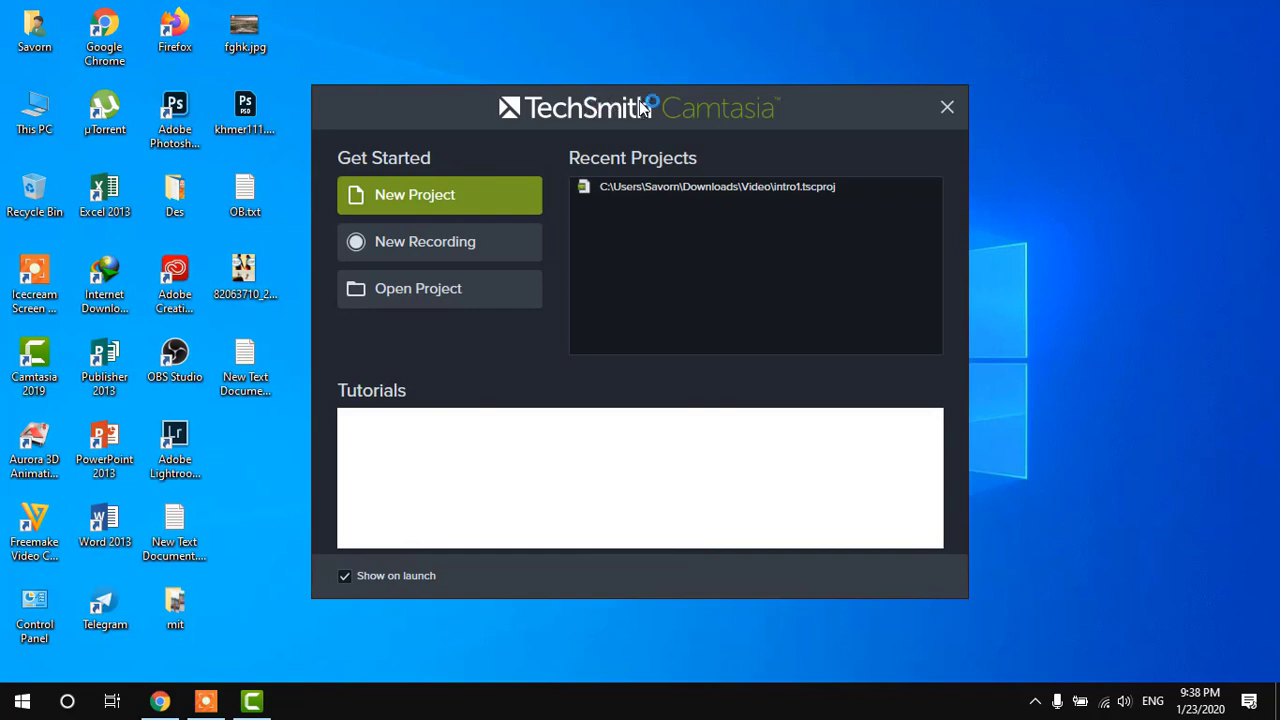
pyautogui.rightClick(616, 41)
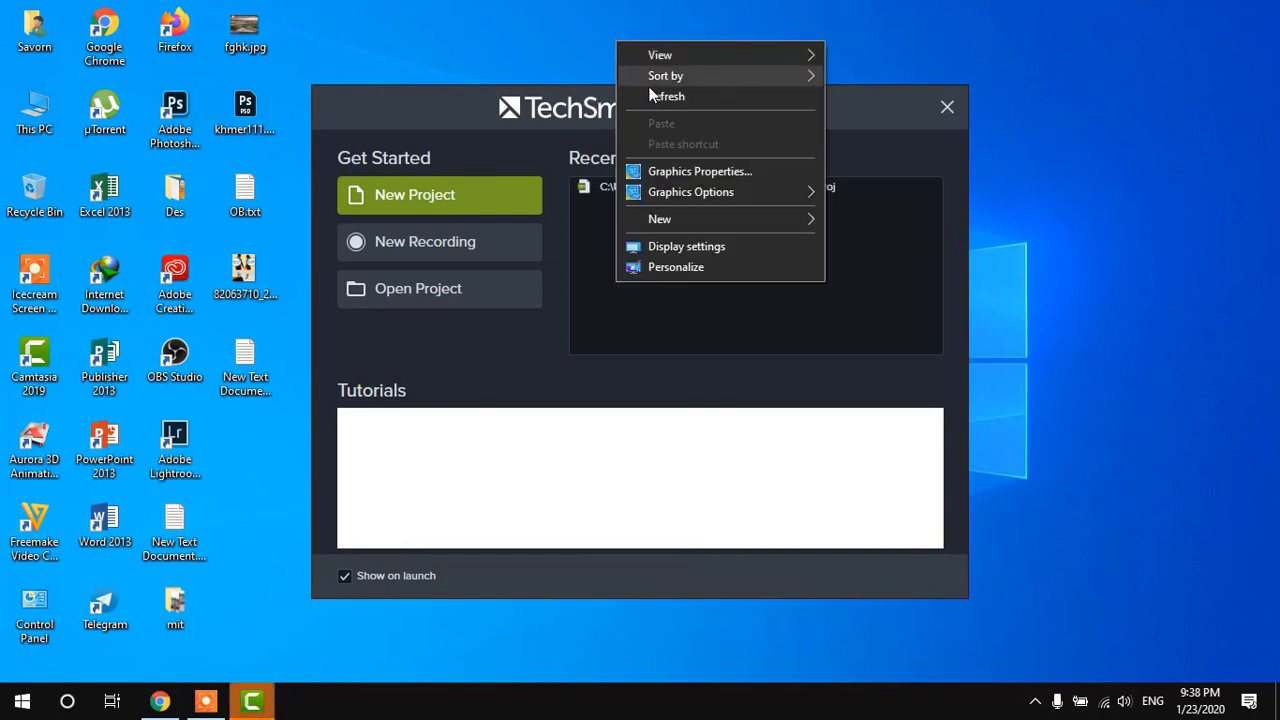
pyautogui.click(650, 95)
pyautogui.moveTo(692, 106)
pyautogui.mouseDown()
pyautogui.moveTo(672, 110)
pyautogui.moveTo(695, 105)
pyautogui.mouseUp()
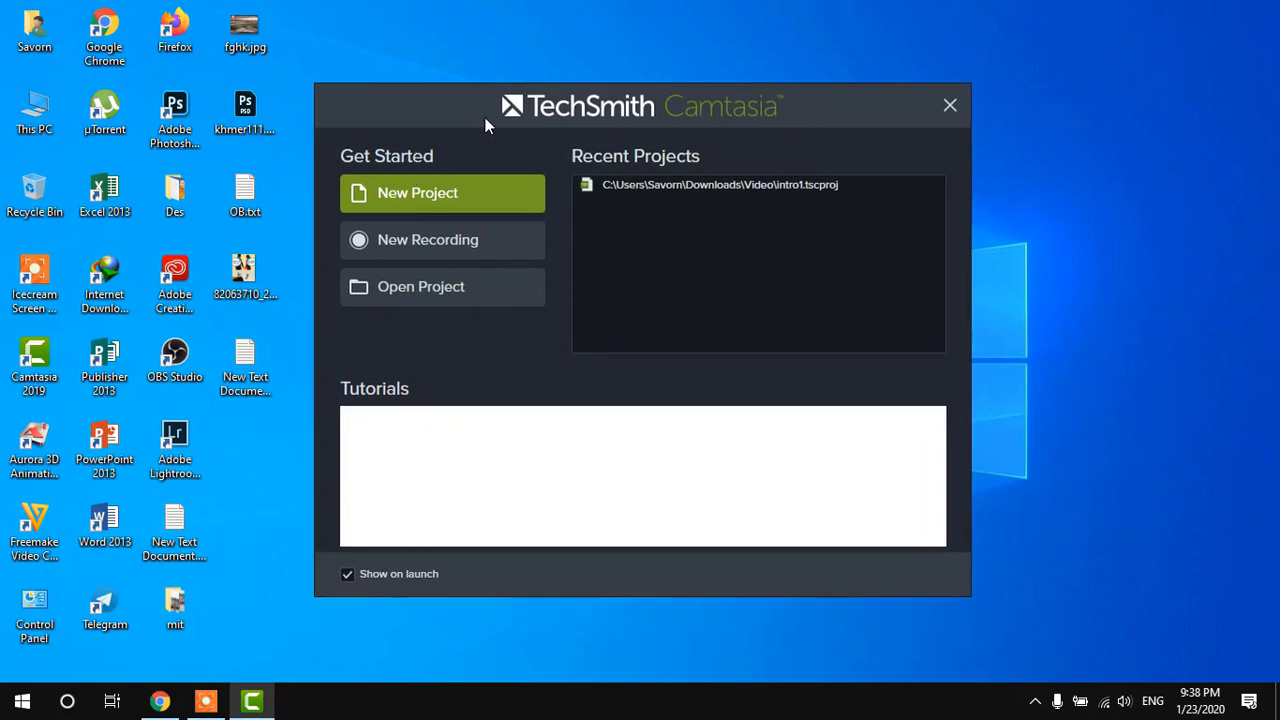
pyautogui.rightClick(604, 22)
pyautogui.click(640, 68)
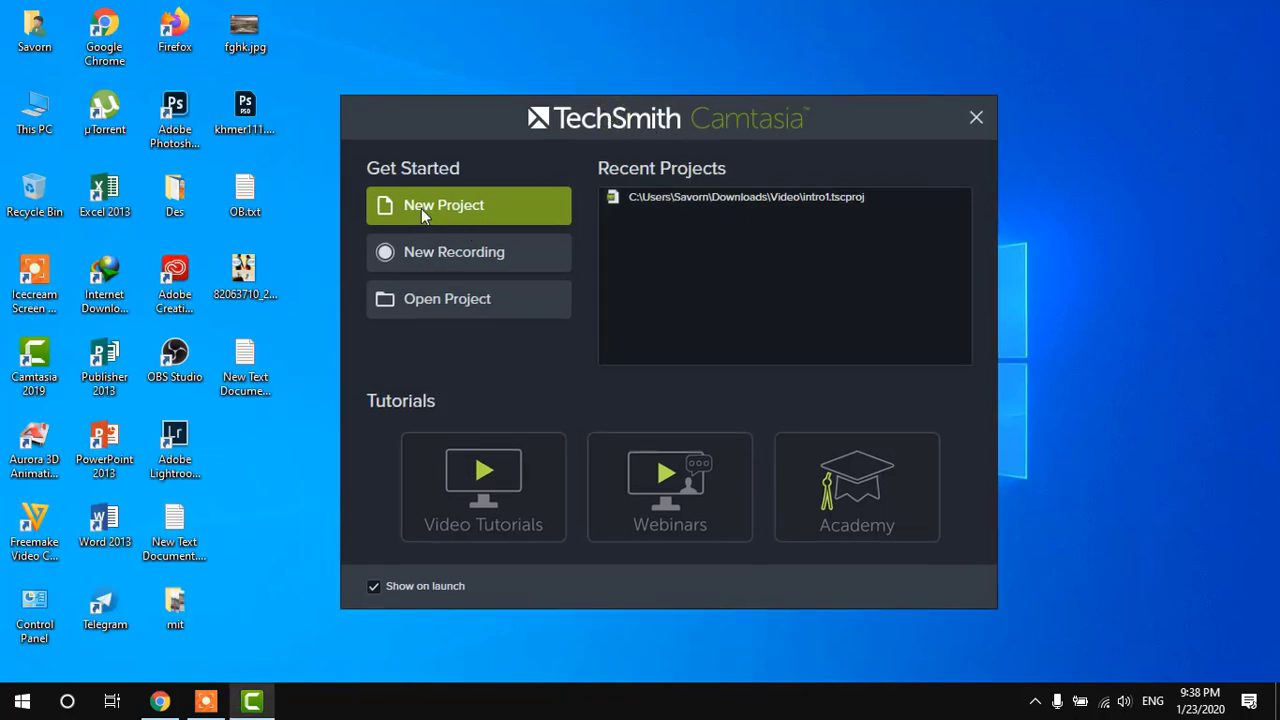
pyautogui.click(474, 213)
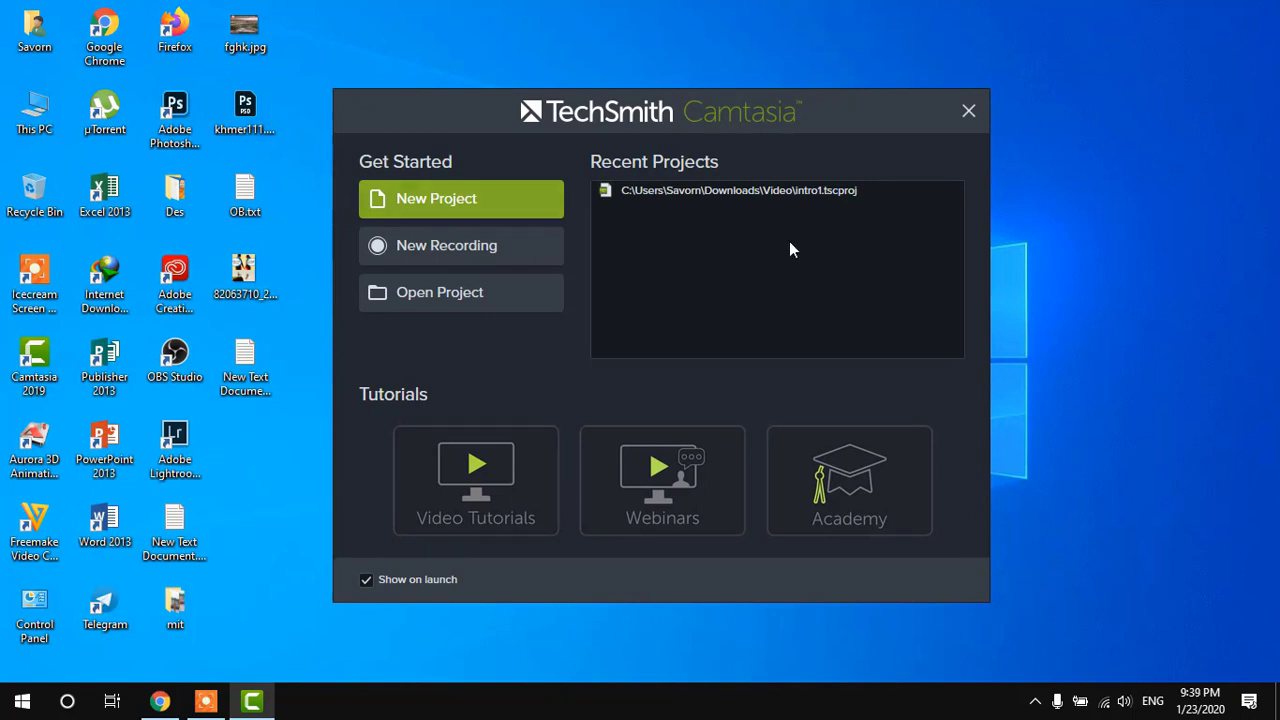
pyautogui.rightClick(1020, 194)
pyautogui.click(1046, 247)
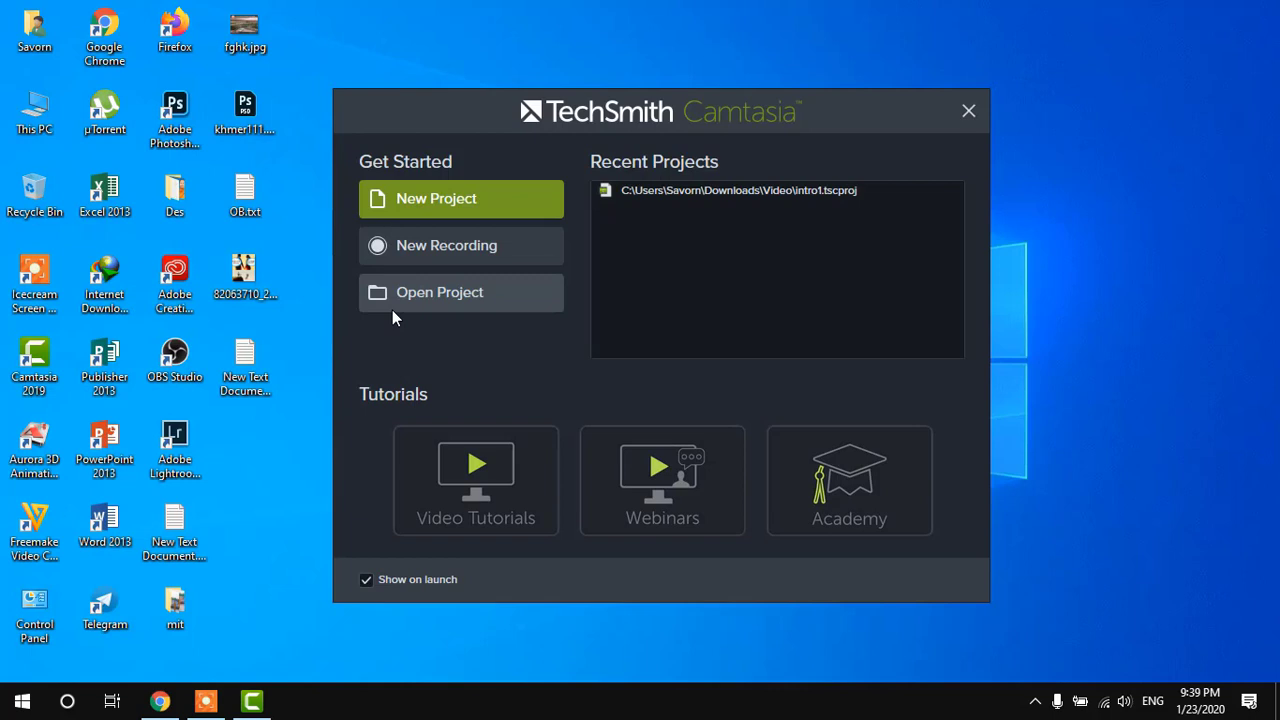
pyautogui.moveTo(681, 109)
pyautogui.mouseDown()
pyautogui.moveTo(681, 147)
pyautogui.moveTo(670, 122)
pyautogui.mouseUp()
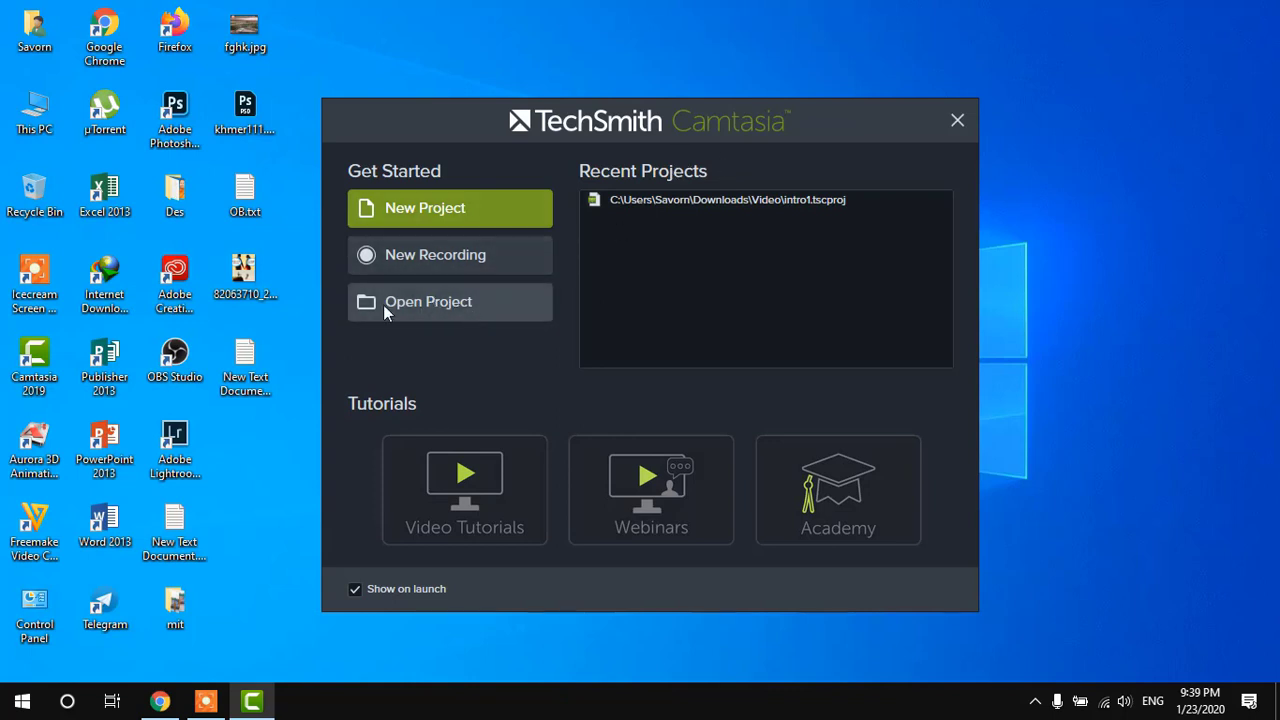
pyautogui.moveTo(548, 123)
pyautogui.mouseDown()
pyautogui.moveTo(519, 130)
pyautogui.moveTo(553, 120)
pyautogui.moveTo(542, 119)
pyautogui.mouseUp()
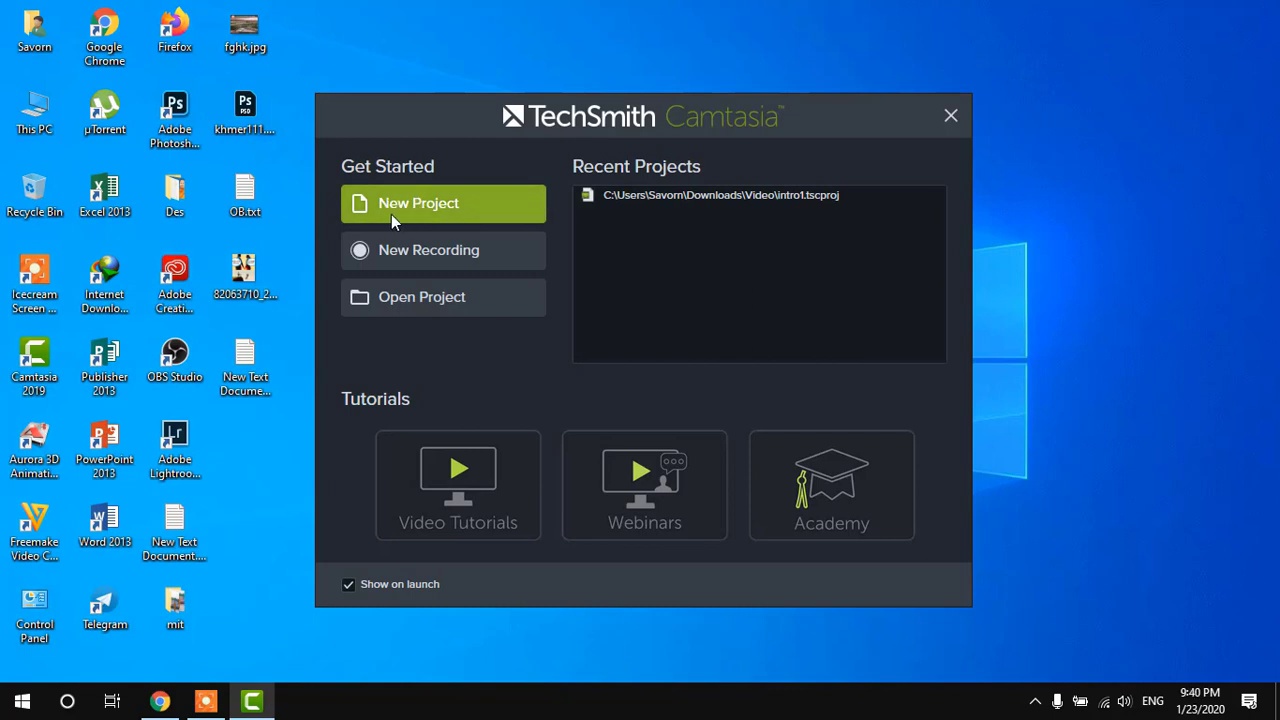
# Create a new, empty Camtasia project and show its media bin.
pyautogui.click(437, 206)
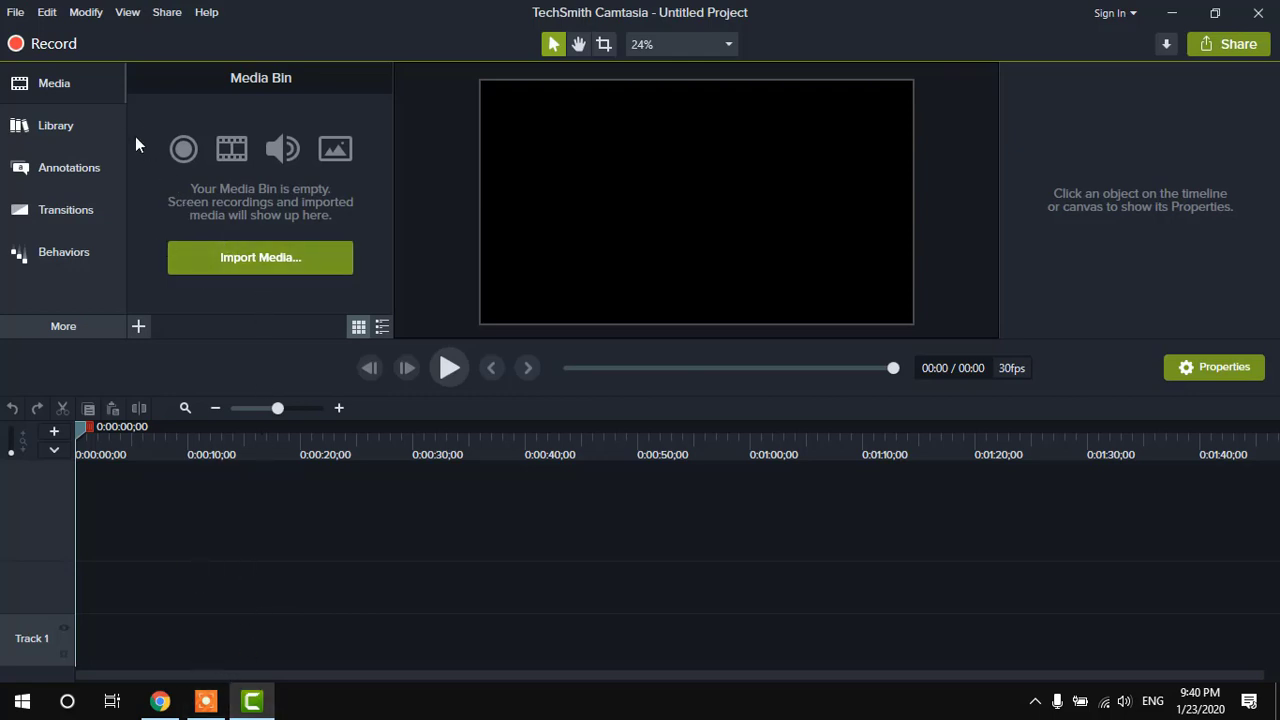
pyautogui.click(63, 82)
pyautogui.click(45, 80)
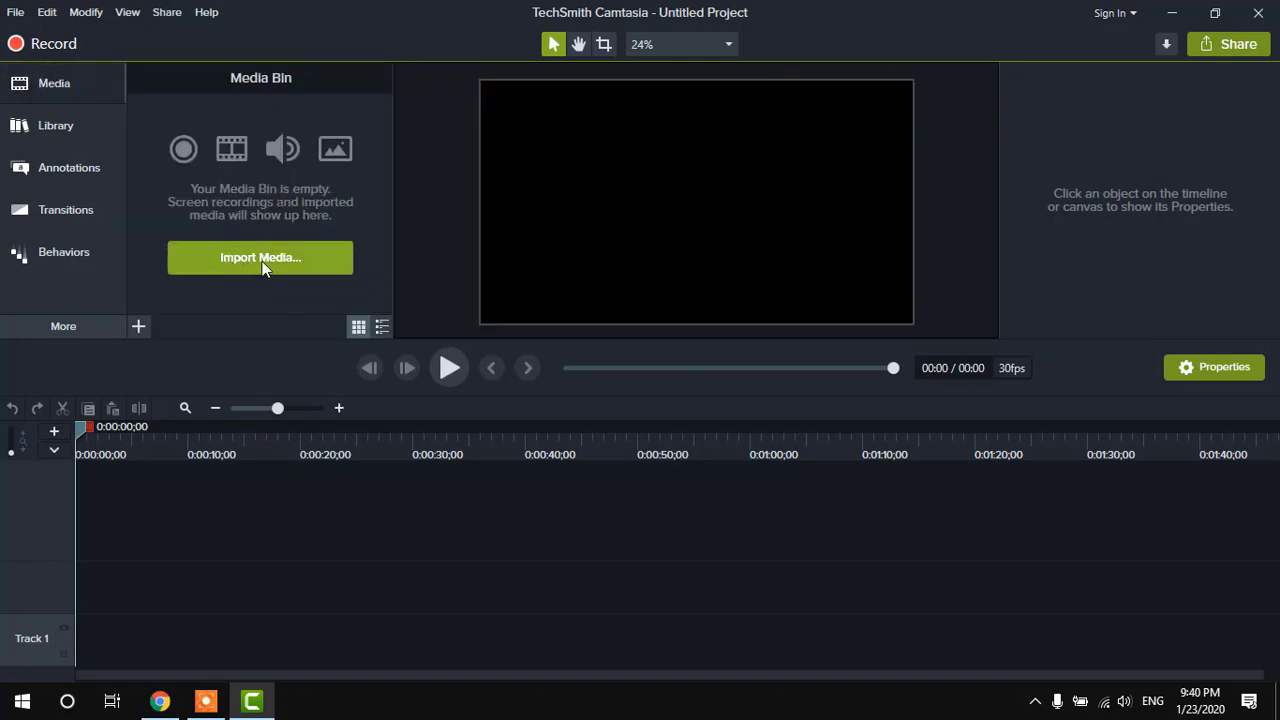
# Import ice_video_20200123-203437.mp4 from the Icecream folder in Videos into the media bin.
pyautogui.rightClick(238, 192)
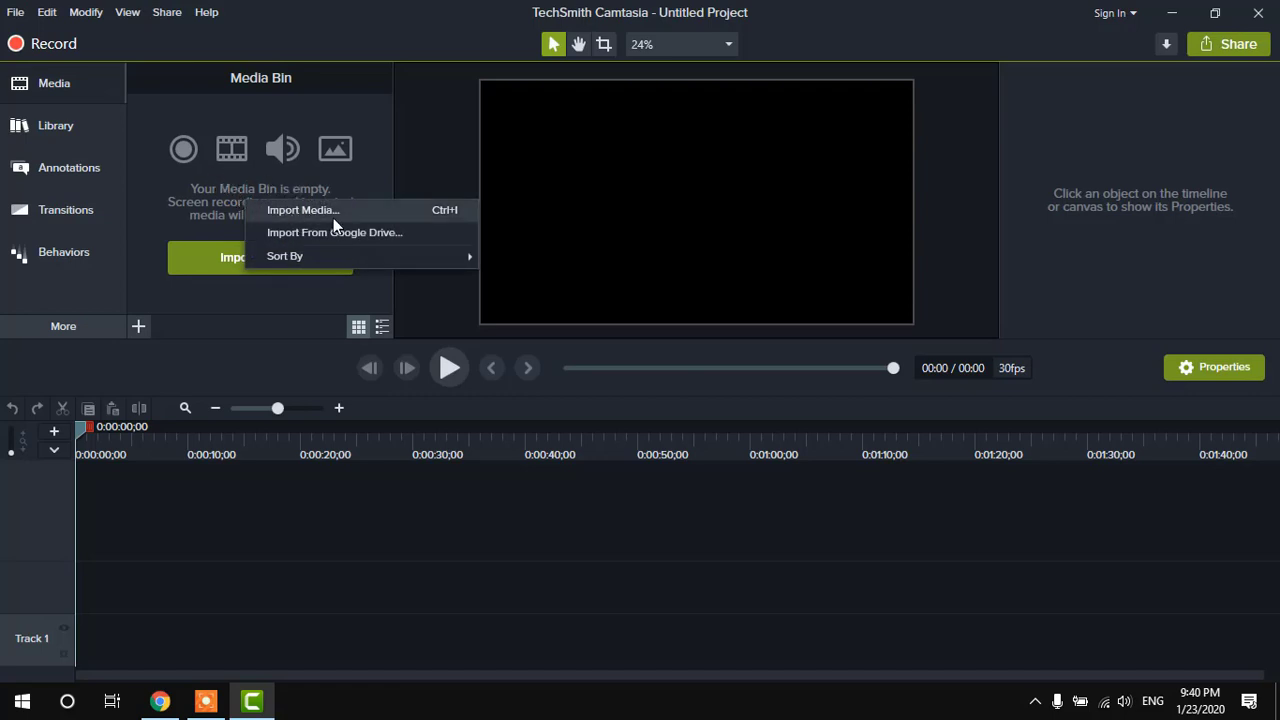
pyautogui.click(239, 253)
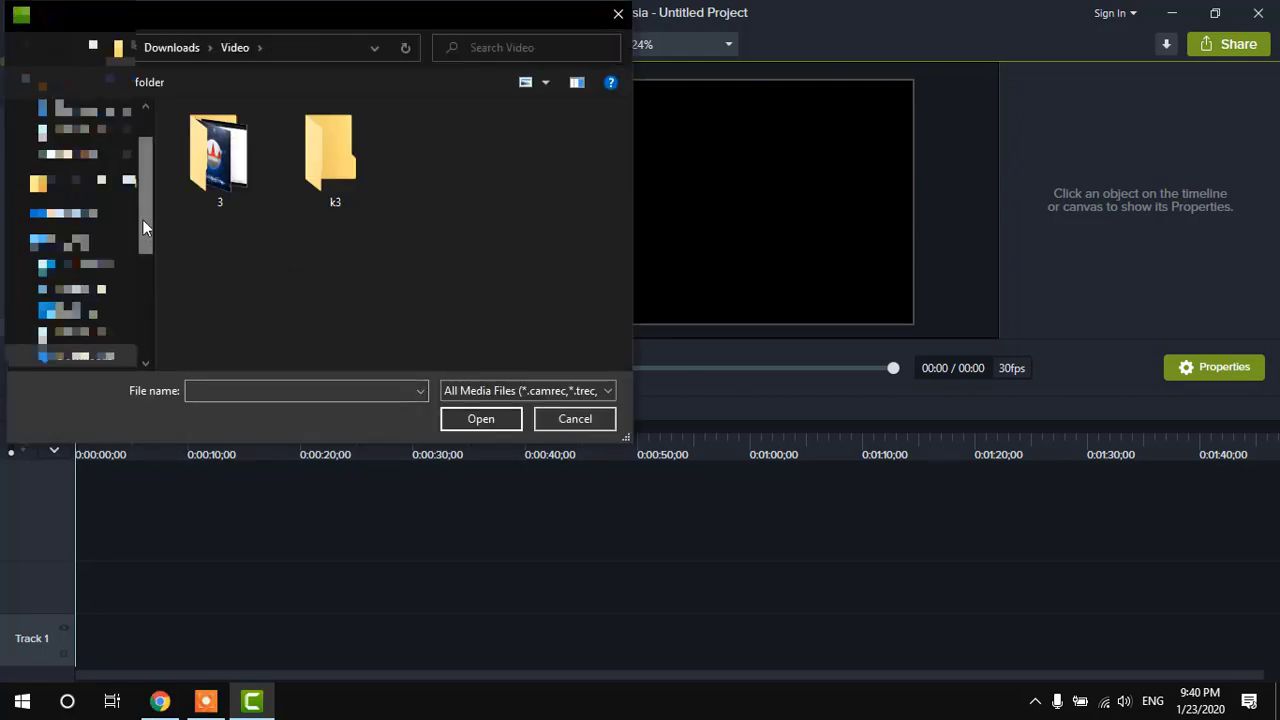
pyautogui.moveTo(142, 219); pyautogui.dragTo(151, 280)
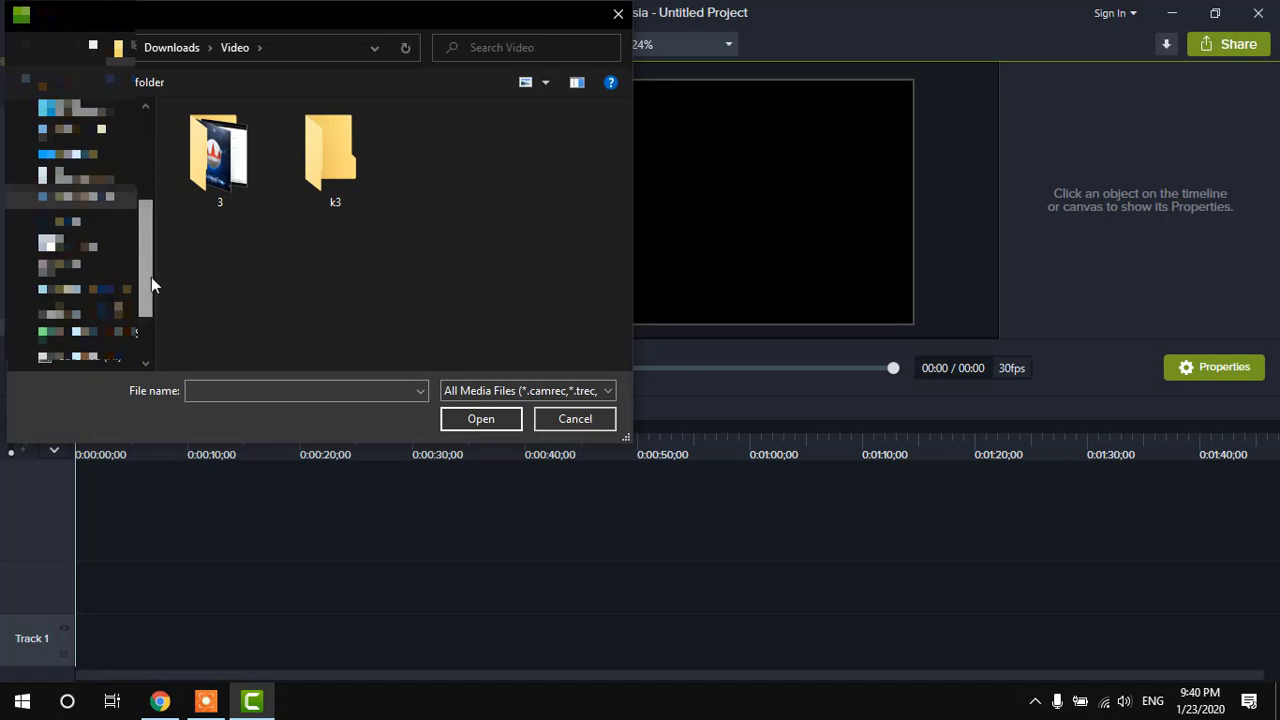
pyautogui.click(110, 265)
pyautogui.doubleClick(352, 176)
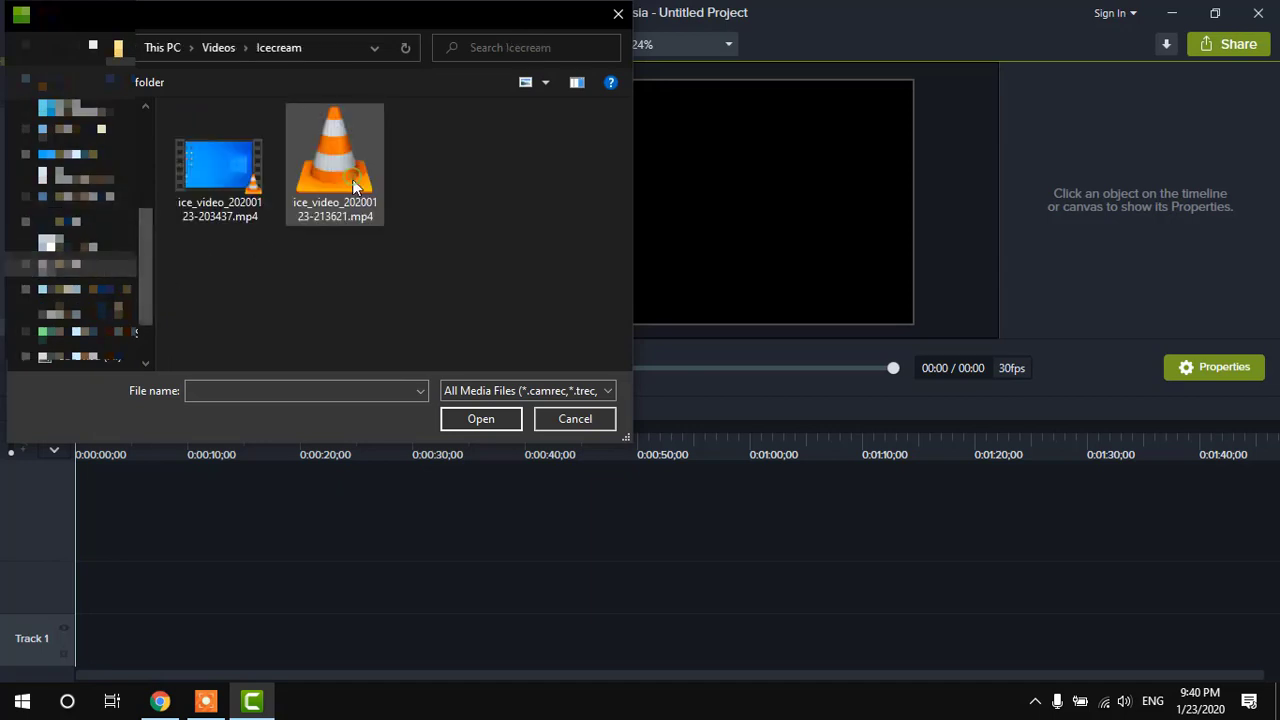
pyautogui.click(262, 172)
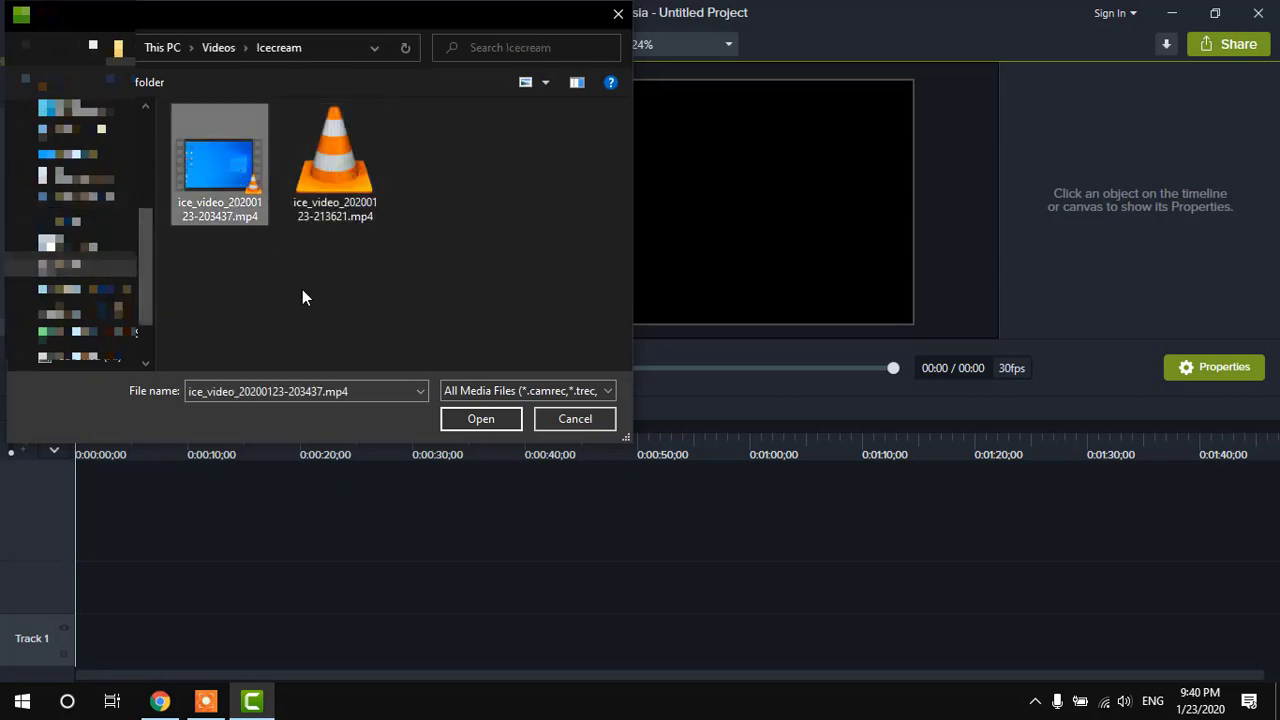
pyautogui.click(481, 419)
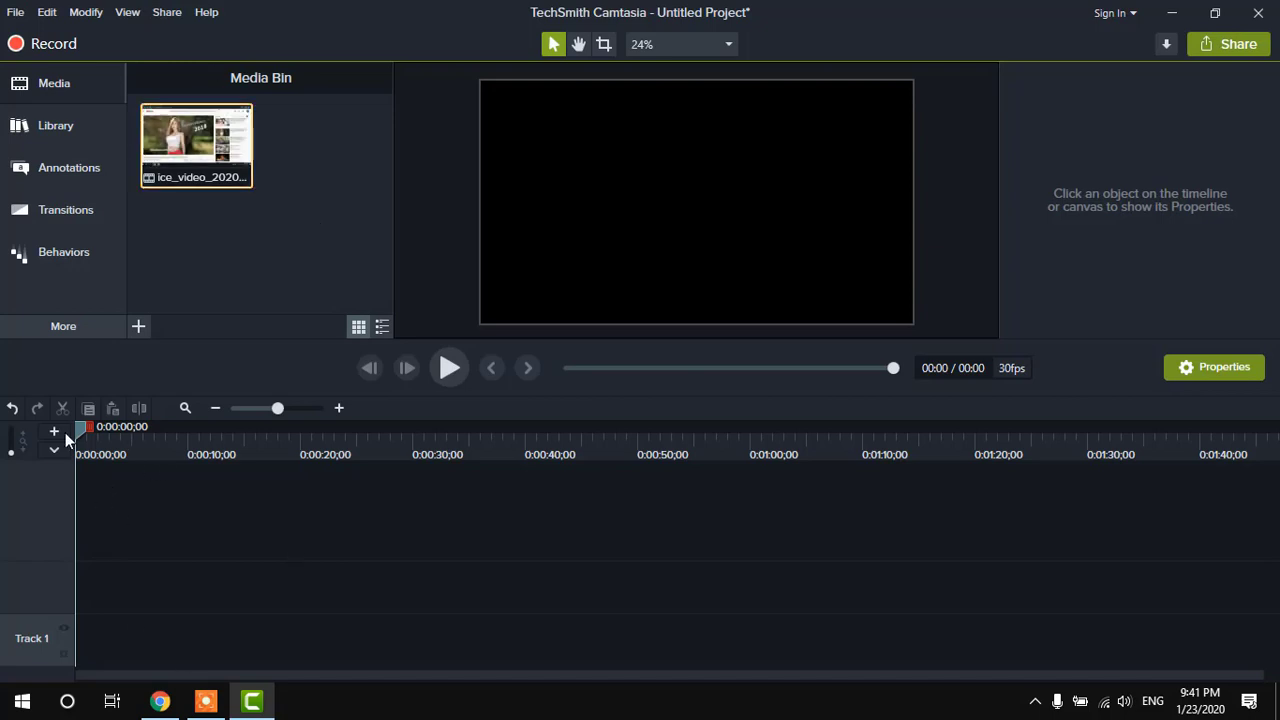
# Place the imported video on Track 2 of the timeline so that it starts at 0:00:00;00.
pyautogui.moveTo(182, 170); pyautogui.dragTo(207, 185)
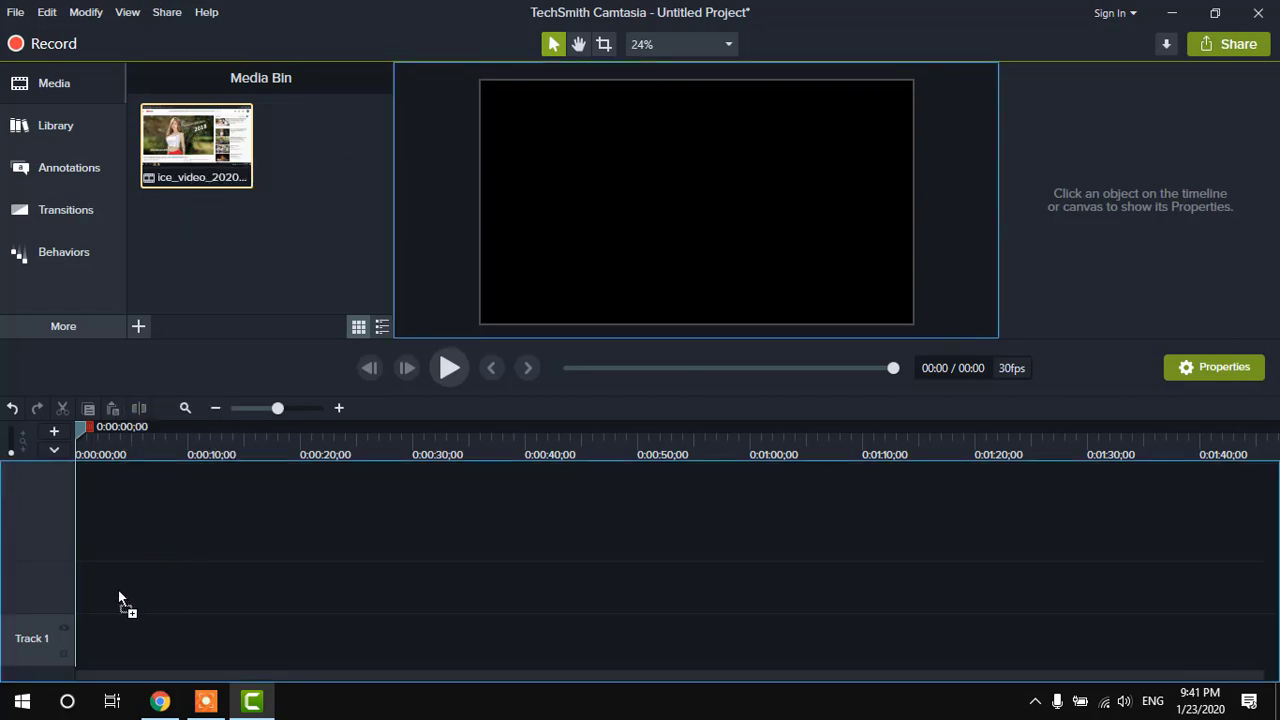
pyautogui.moveTo(119, 597); pyautogui.dragTo(121, 592)
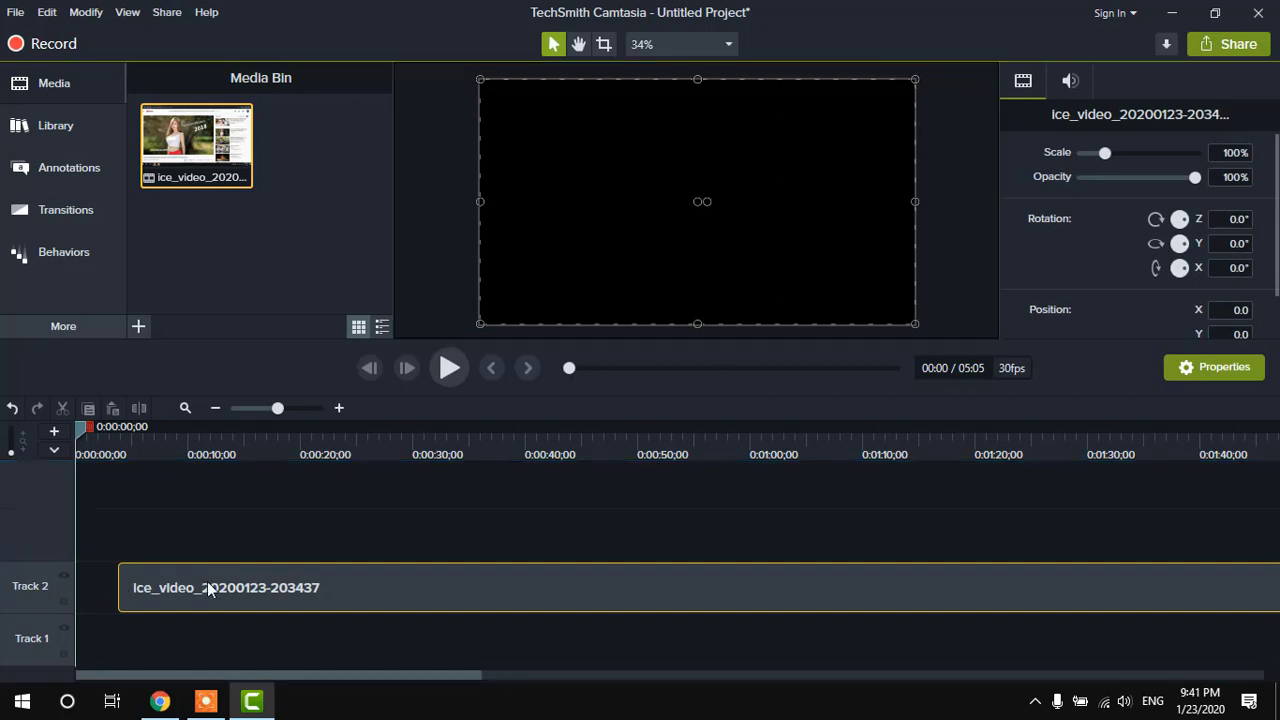
pyautogui.moveTo(207, 581); pyautogui.dragTo(145, 600)
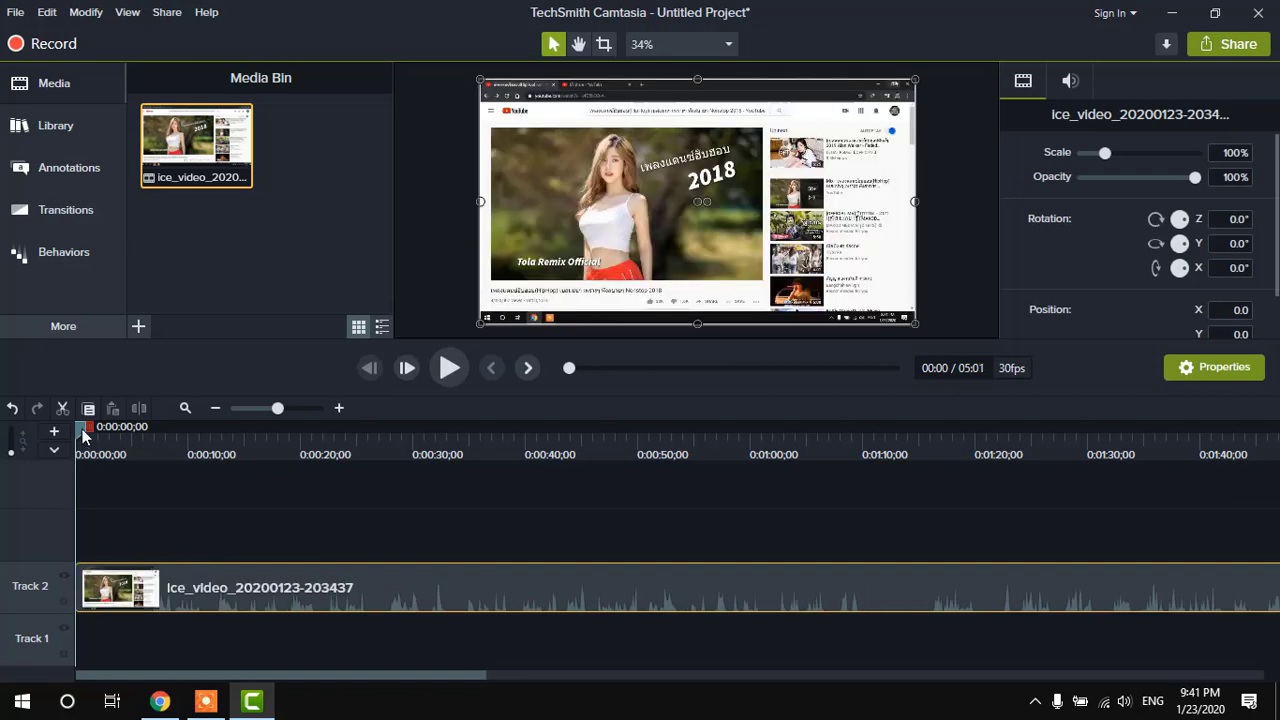
# Scrub and play the first few seconds of the clip to examine where its opening should be cut.
pyautogui.moveTo(82, 429); pyautogui.dragTo(100, 427)
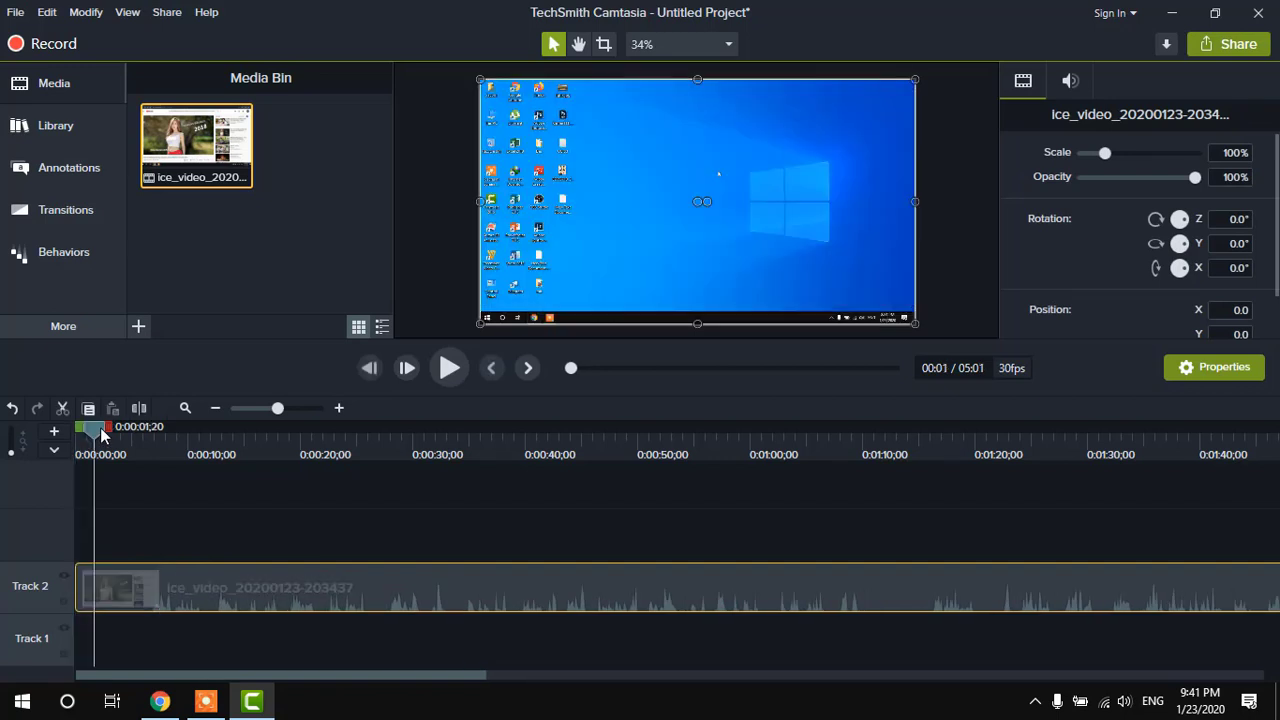
pyautogui.moveTo(94, 431); pyautogui.dragTo(90, 430)
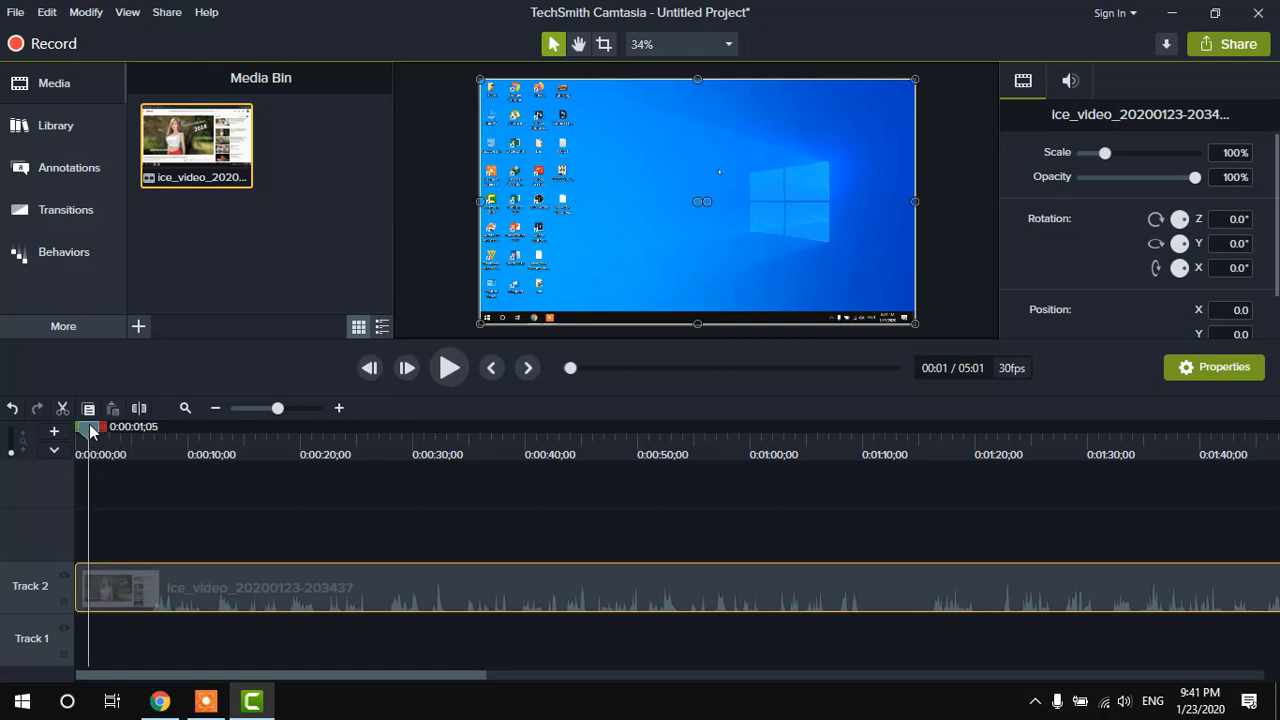
pyautogui.click(449, 368)
pyautogui.click(449, 368)
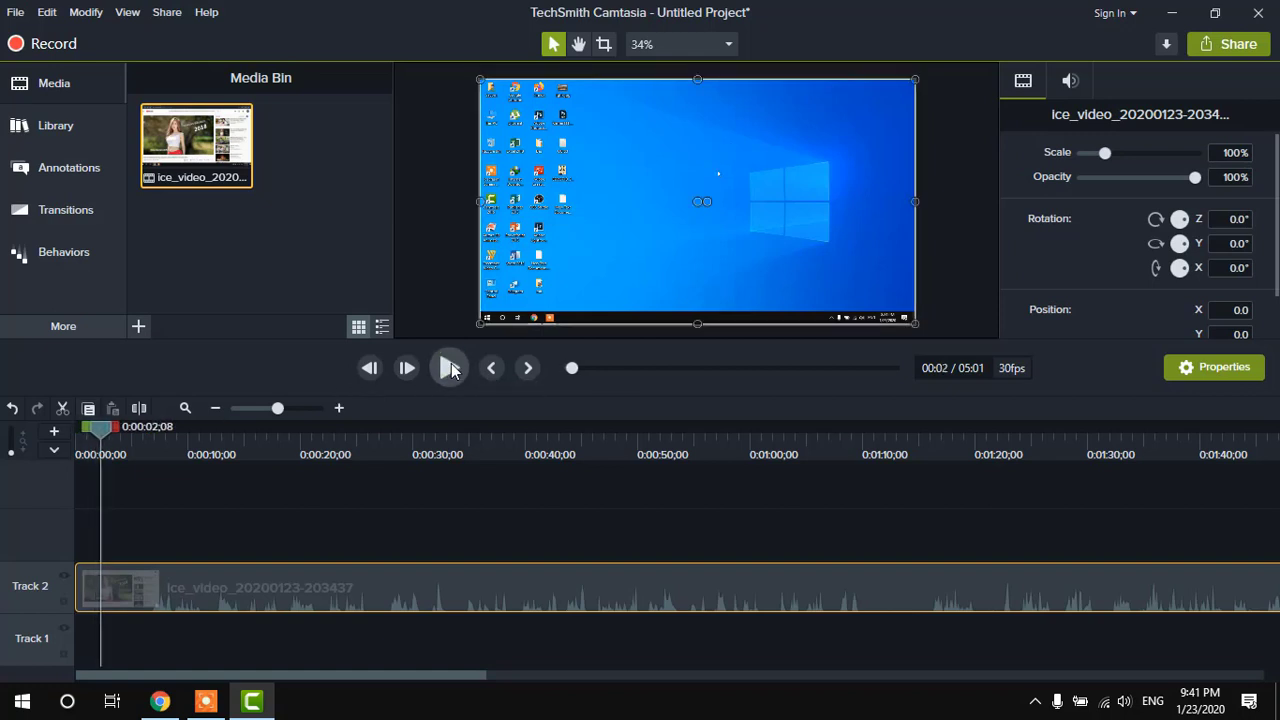
pyautogui.moveTo(102, 430); pyautogui.dragTo(87, 418)
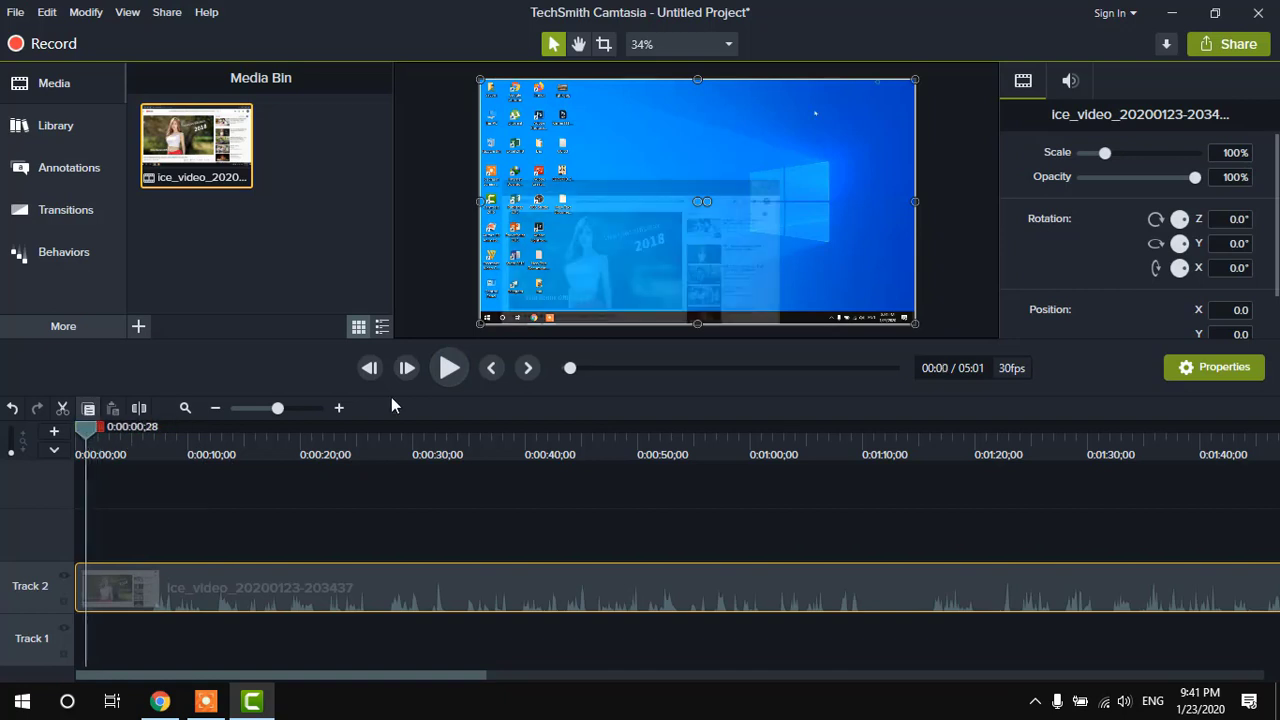
pyautogui.click(449, 369)
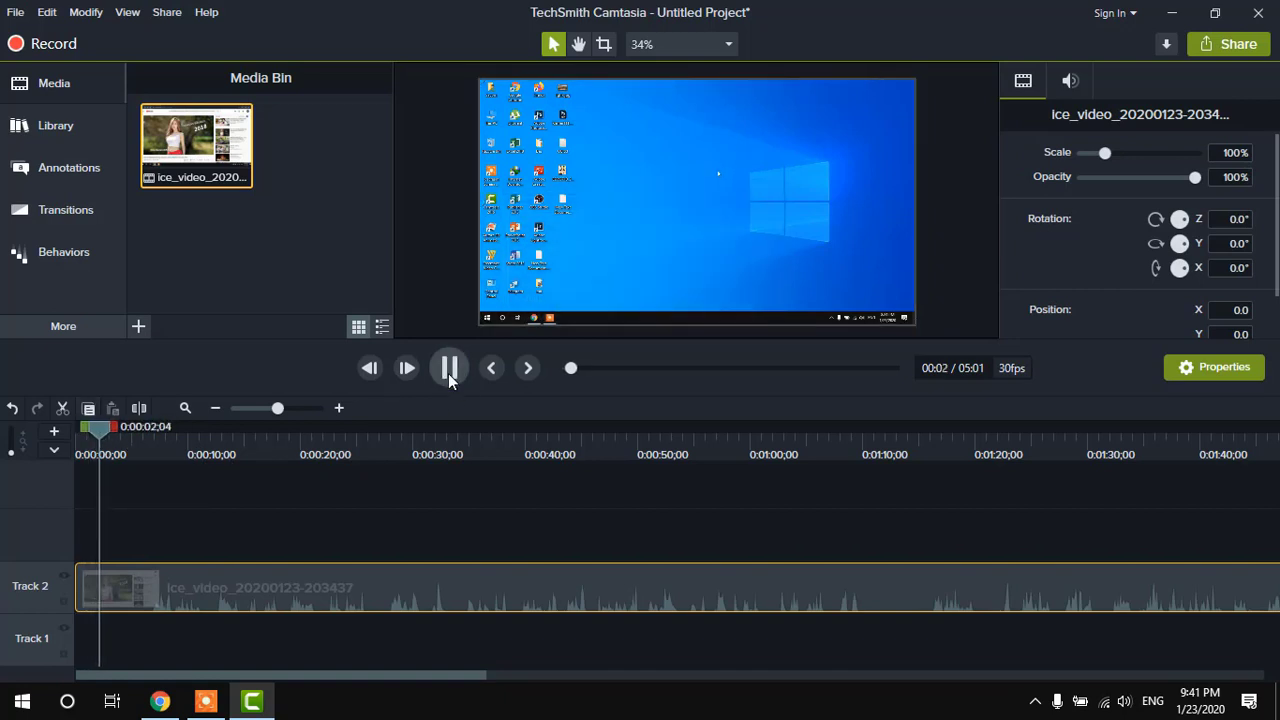
pyautogui.click(449, 369)
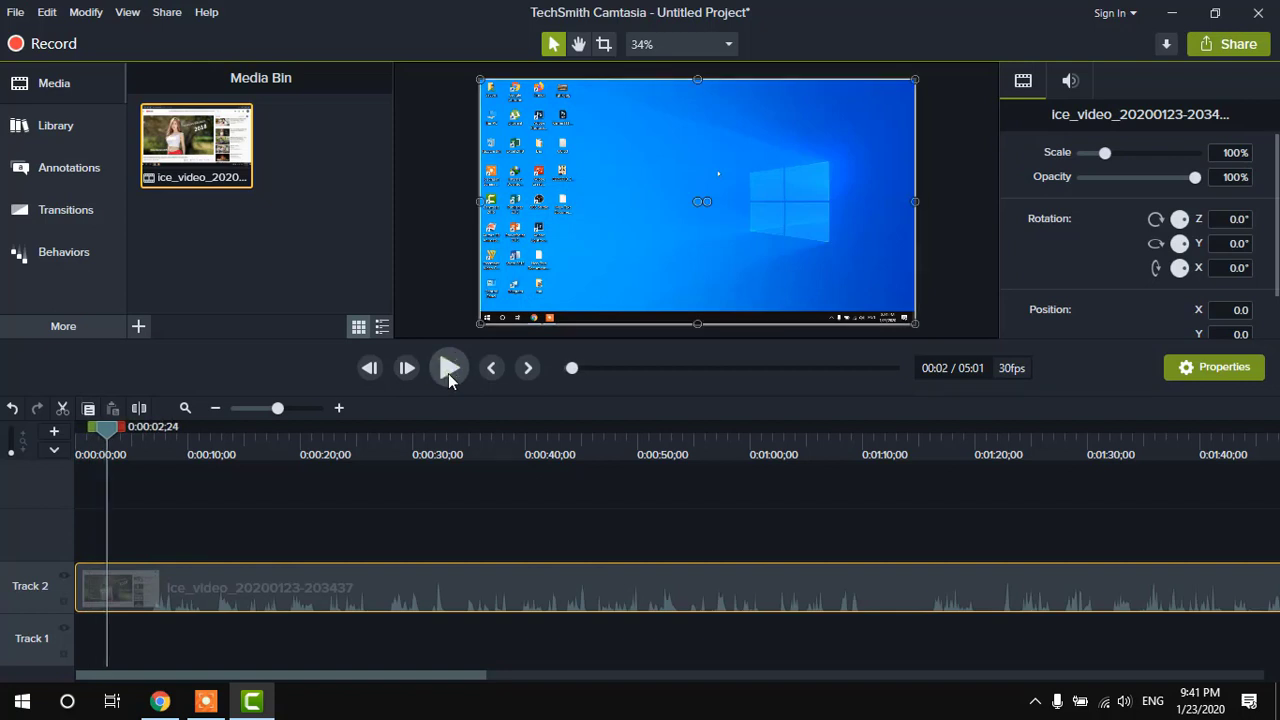
pyautogui.click(448, 369)
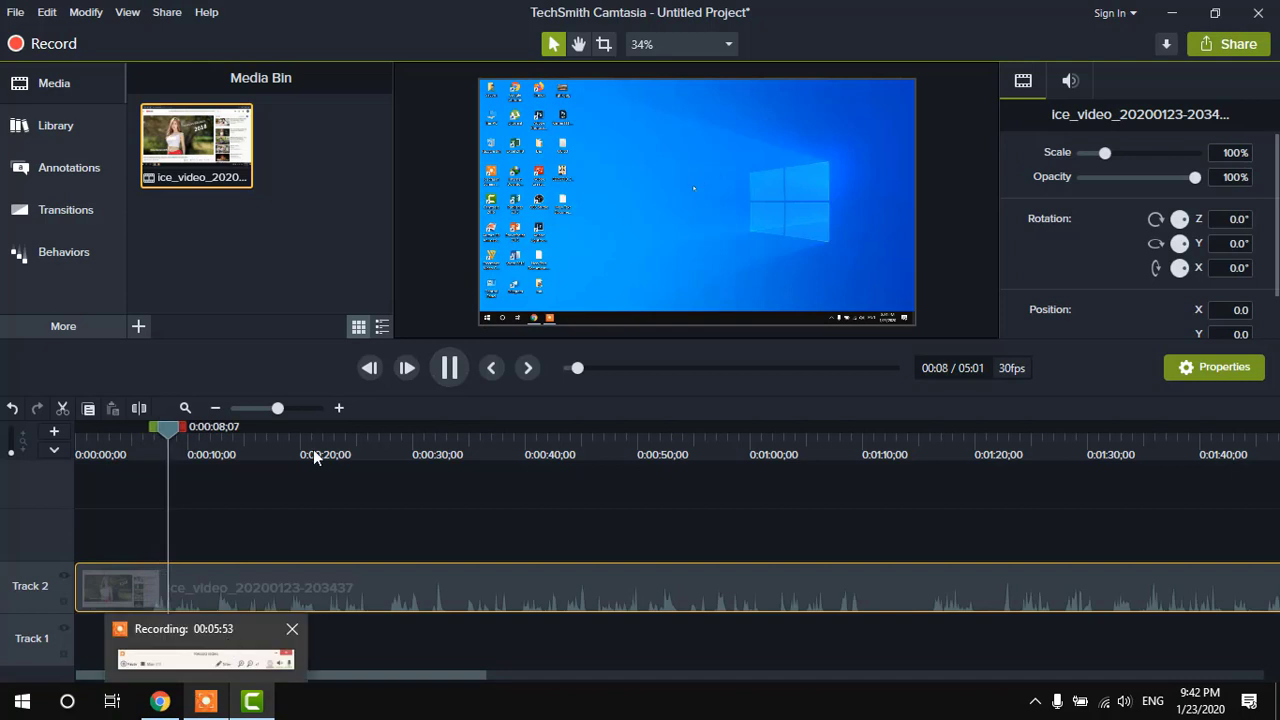
pyautogui.click(452, 370)
# Split the clip on Track 2 at 0:00:06;03 and select the long part after the cut.
pyautogui.moveTo(179, 430); pyautogui.dragTo(143, 433)
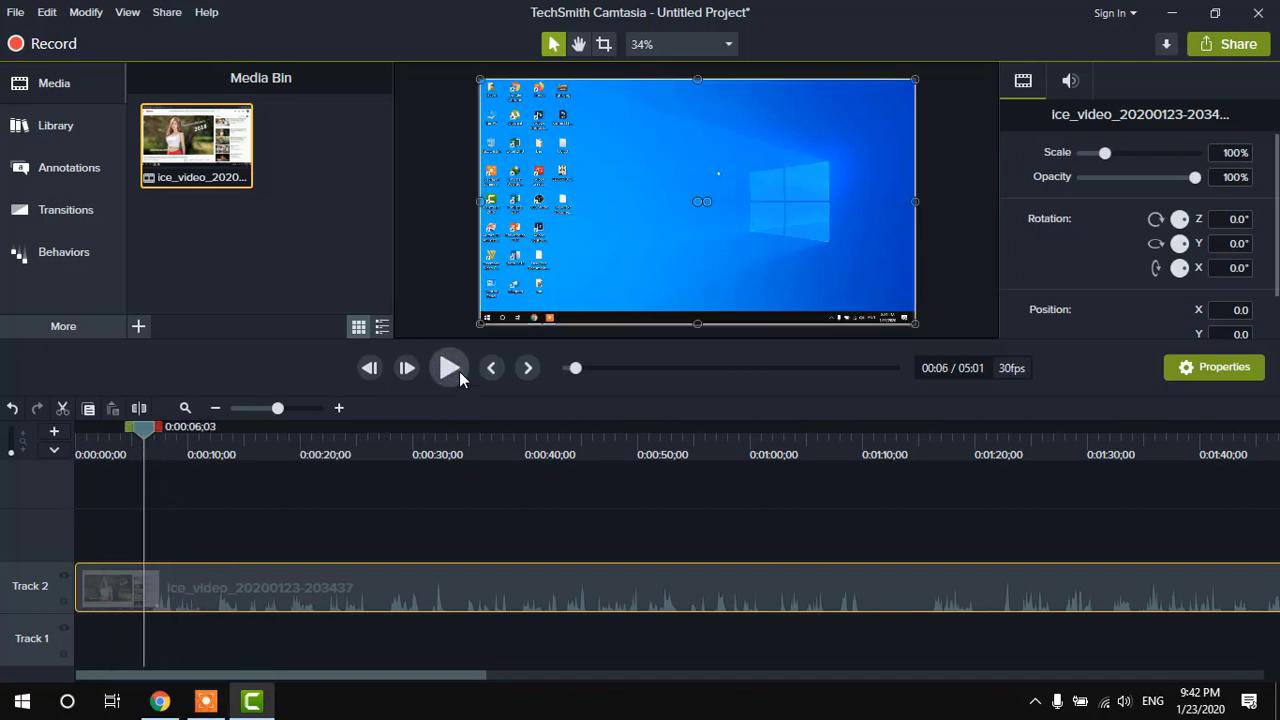
pyautogui.click(140, 408)
pyautogui.click(204, 600)
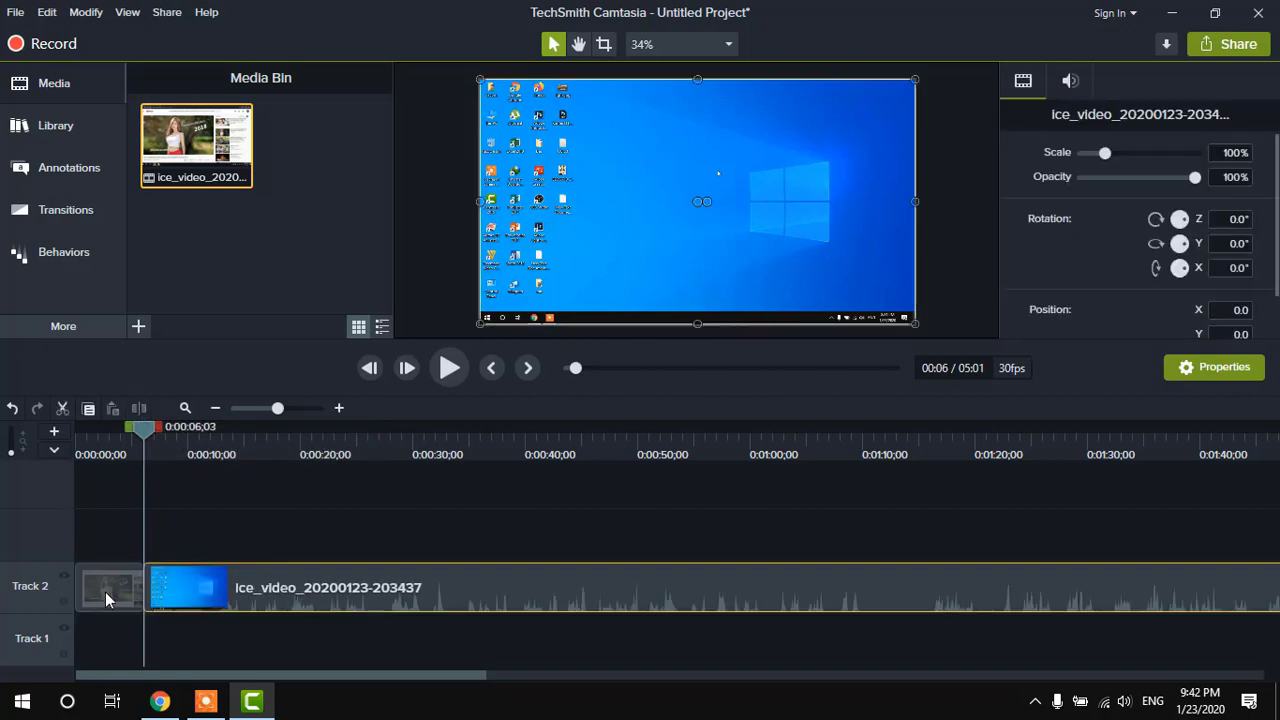
# Delete the short opening piece before the cut on Track 2.
pyautogui.click(105, 592)
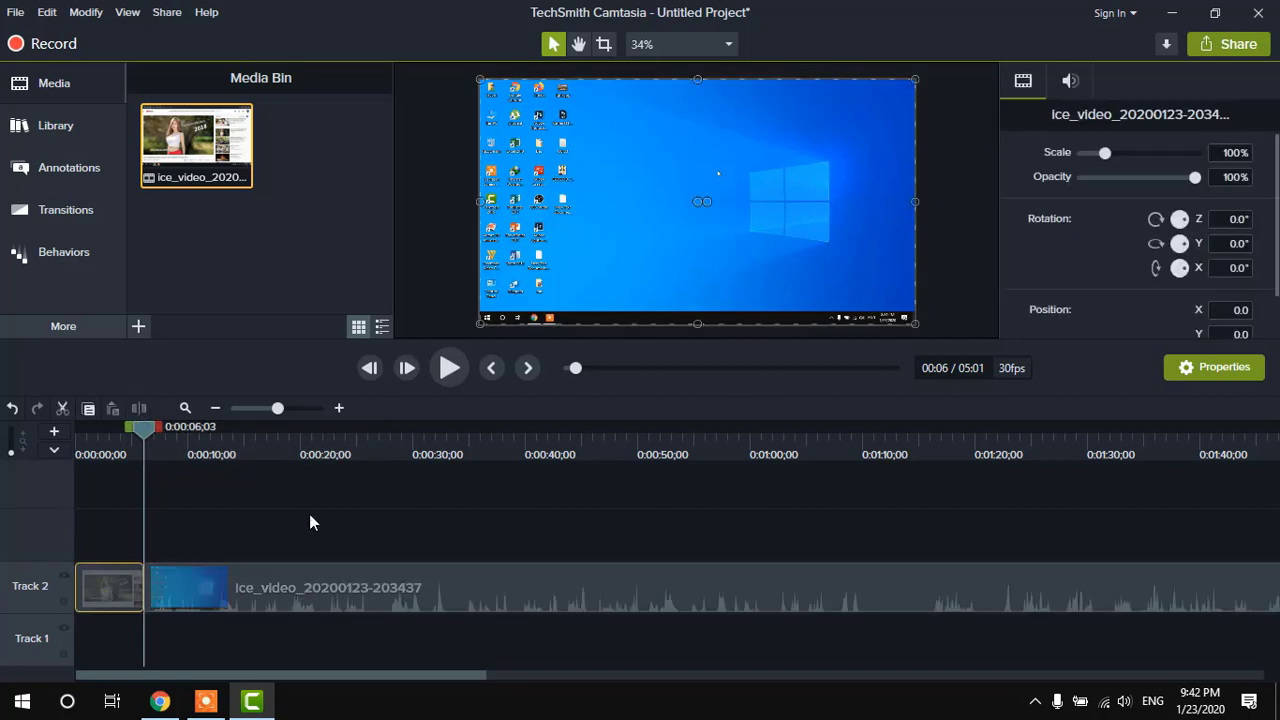
pyautogui.click(228, 584)
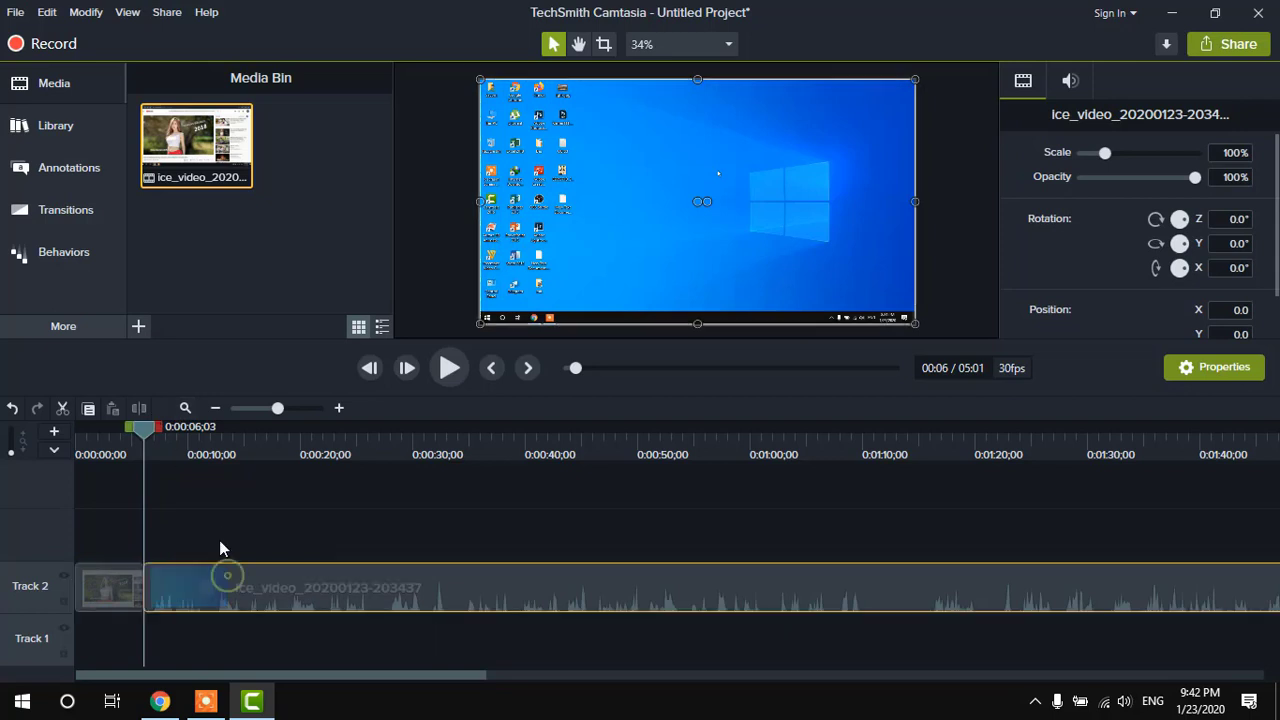
pyautogui.rightClick(117, 585)
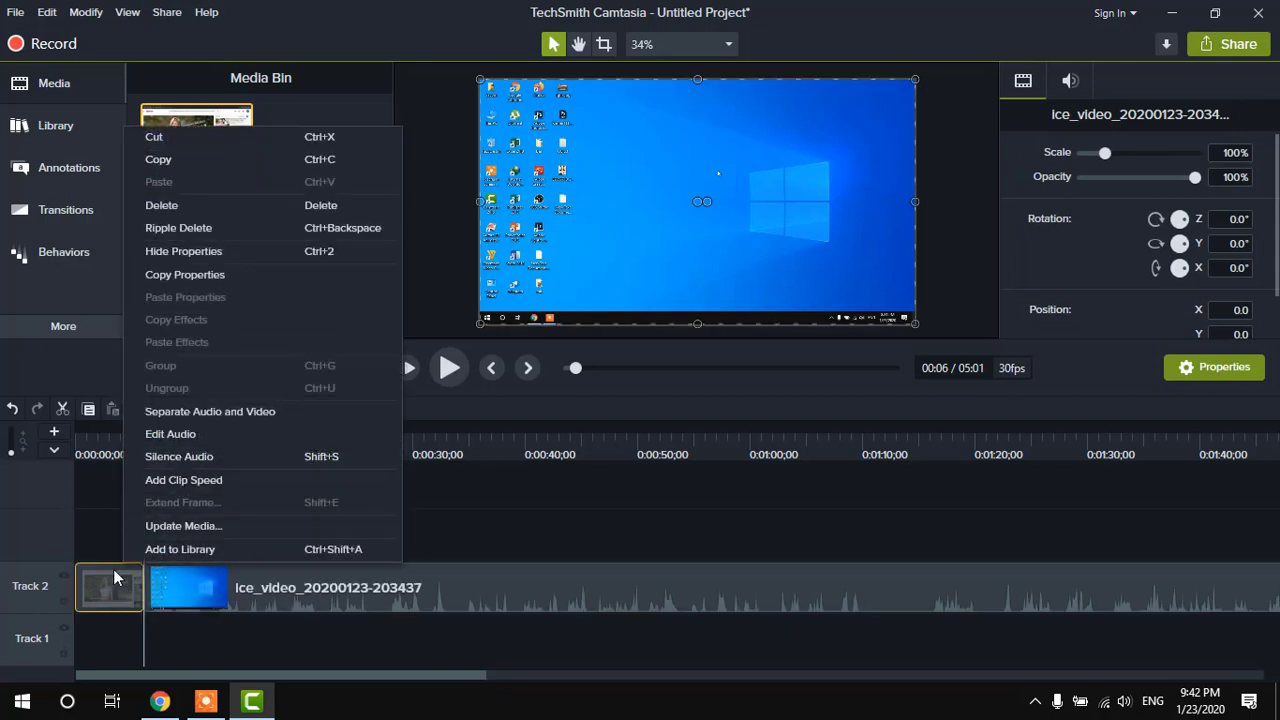
pyautogui.click(162, 205)
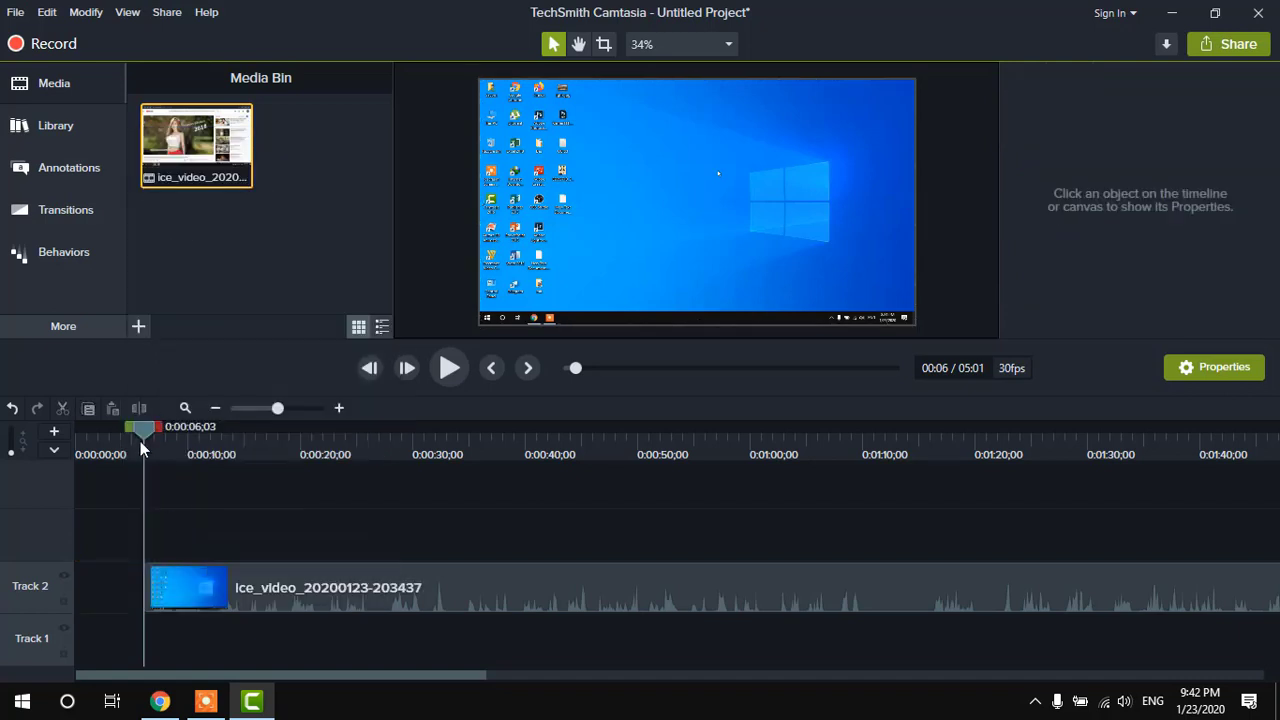
# Move the remaining clip on Track 2 earlier so that it starts at 0:00:03;13, and play its opening seconds.
pyautogui.moveTo(145, 434); pyautogui.dragTo(123, 428)
pyautogui.moveTo(227, 594); pyautogui.dragTo(200, 594)
pyautogui.moveTo(129, 430); pyautogui.dragTo(119, 430)
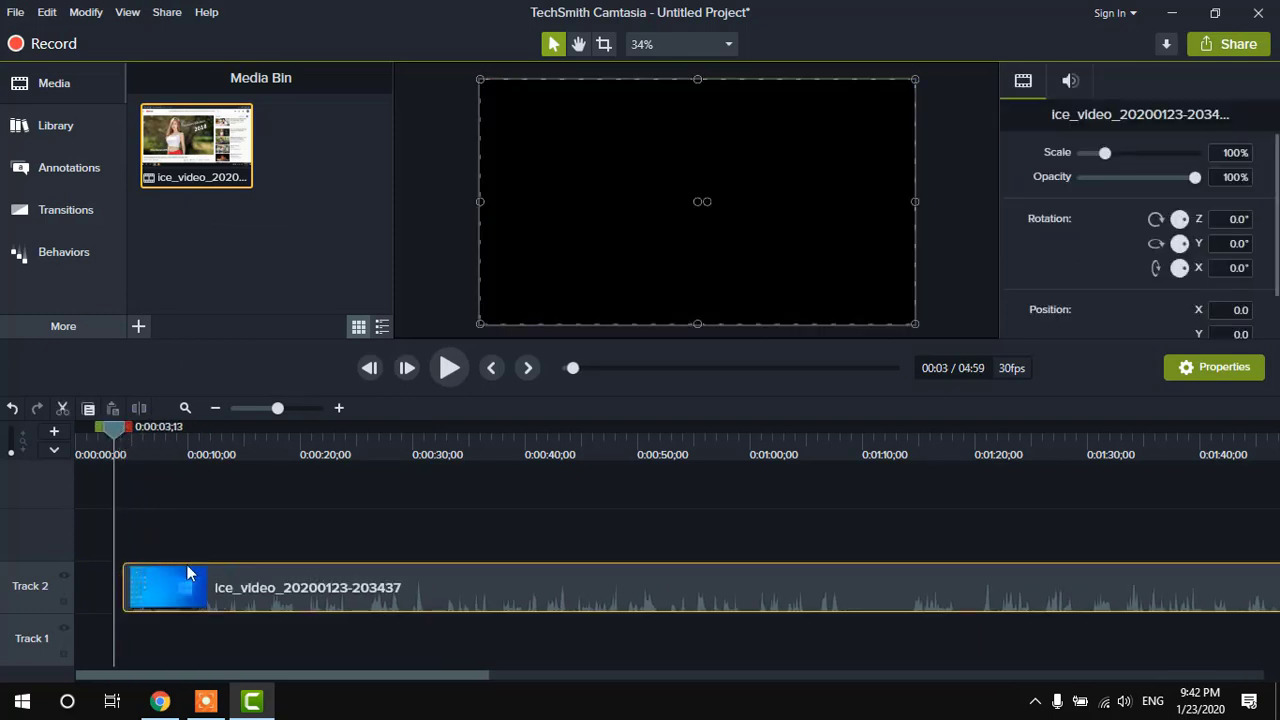
pyautogui.moveTo(193, 593); pyautogui.dragTo(186, 593)
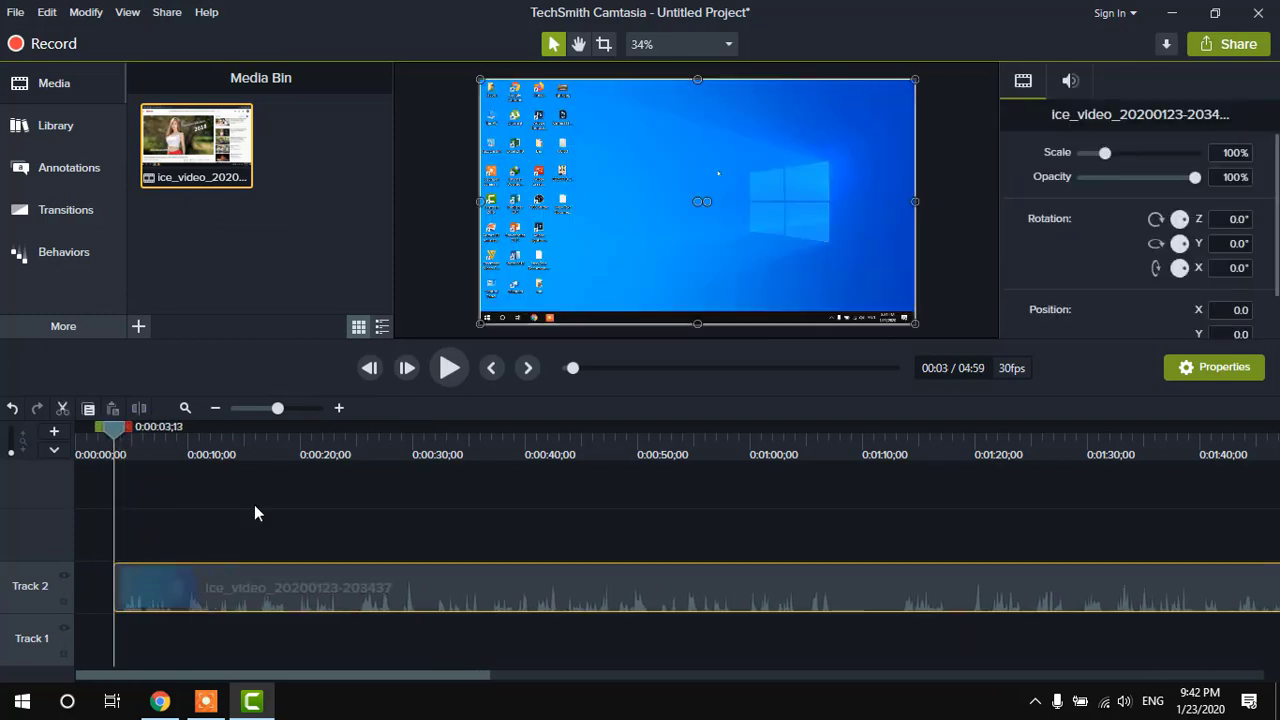
pyautogui.click(449, 368)
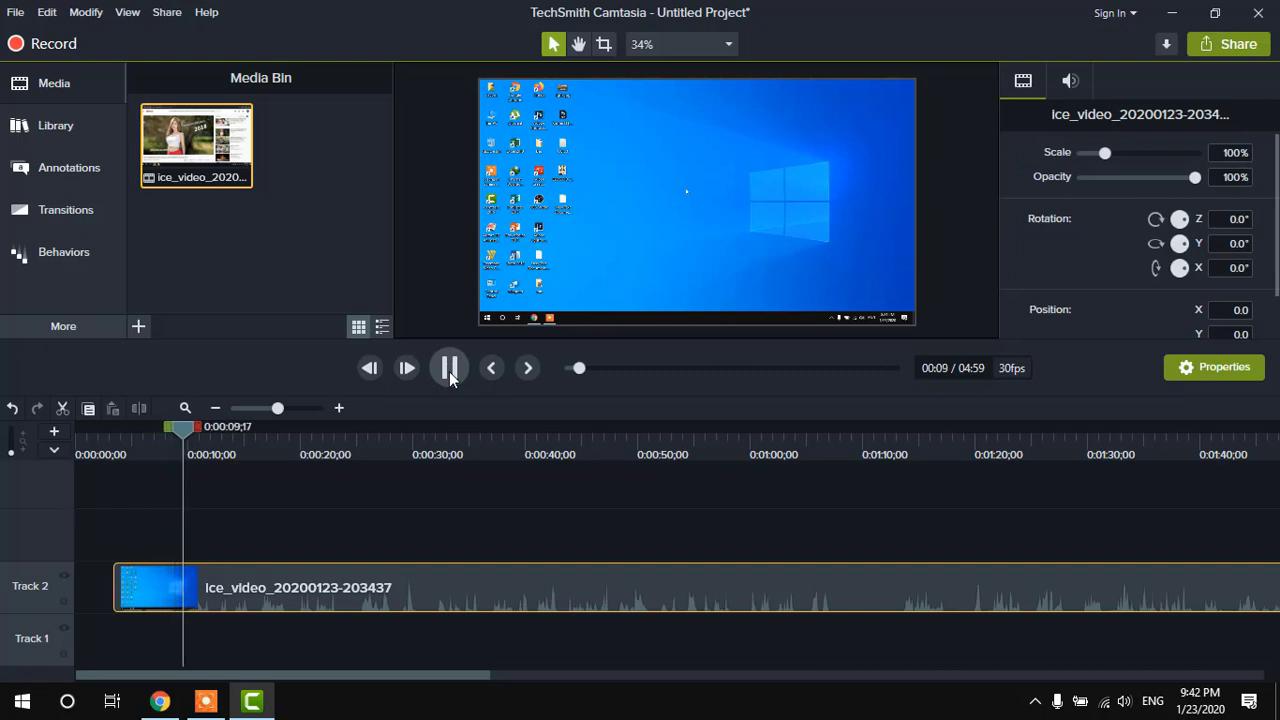
pyautogui.click(686, 191)
pyautogui.click(205, 700)
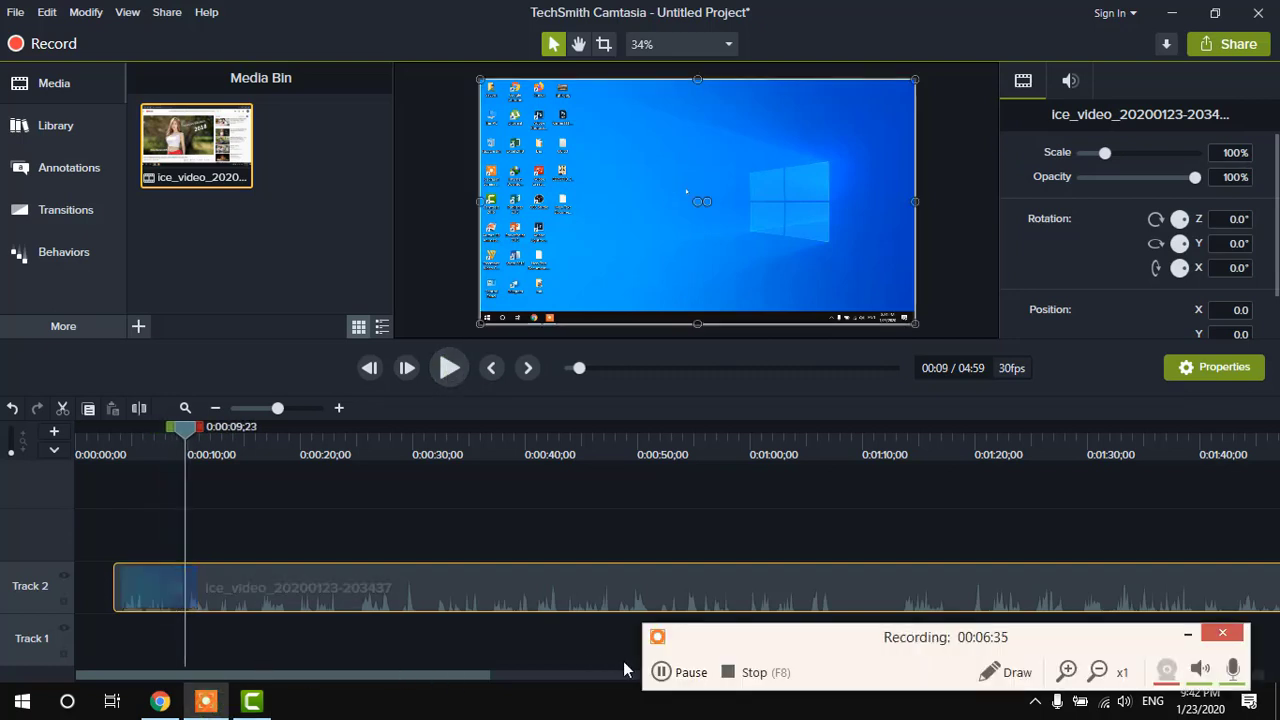
pyautogui.click(660, 672)
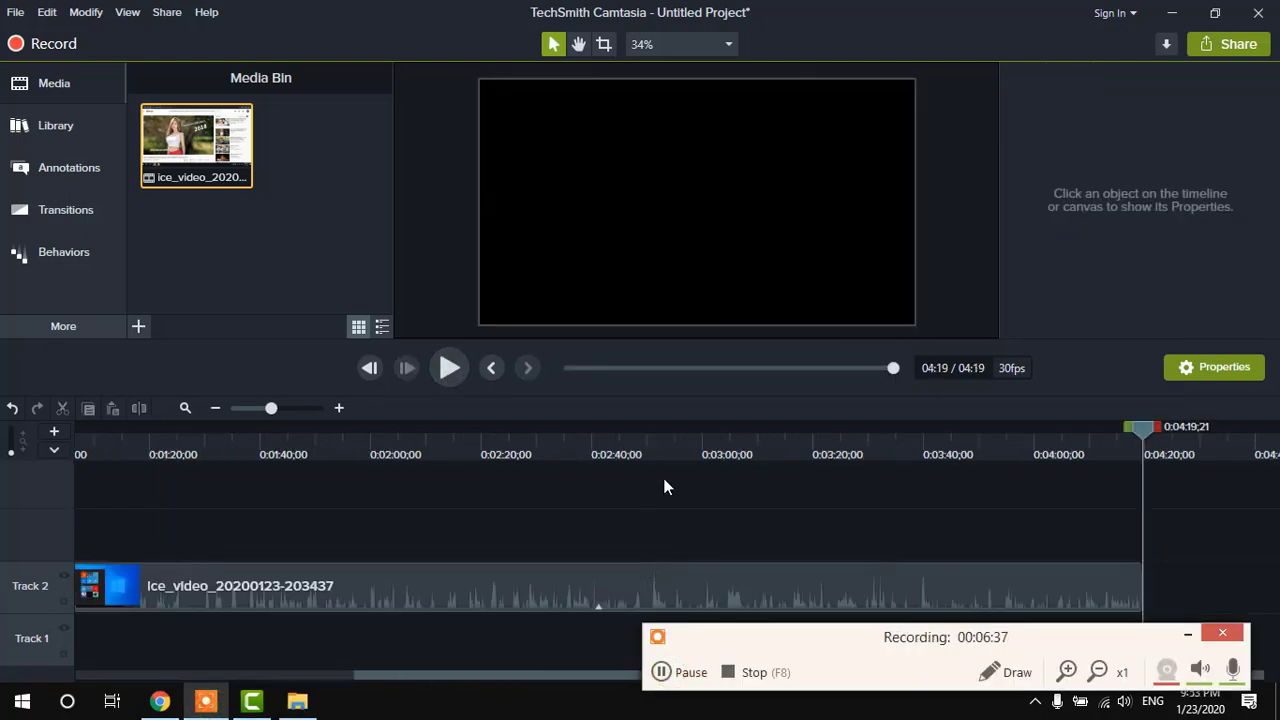
pyautogui.click(618, 511)
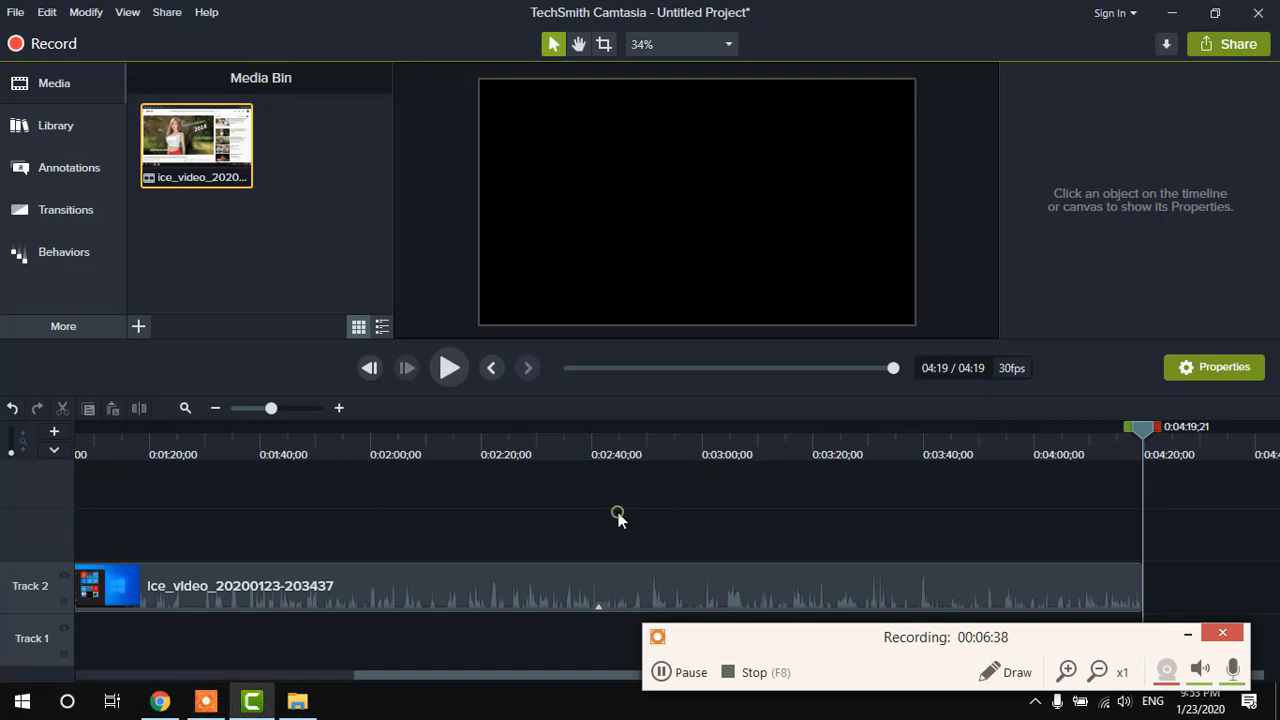
pyautogui.click(1186, 636)
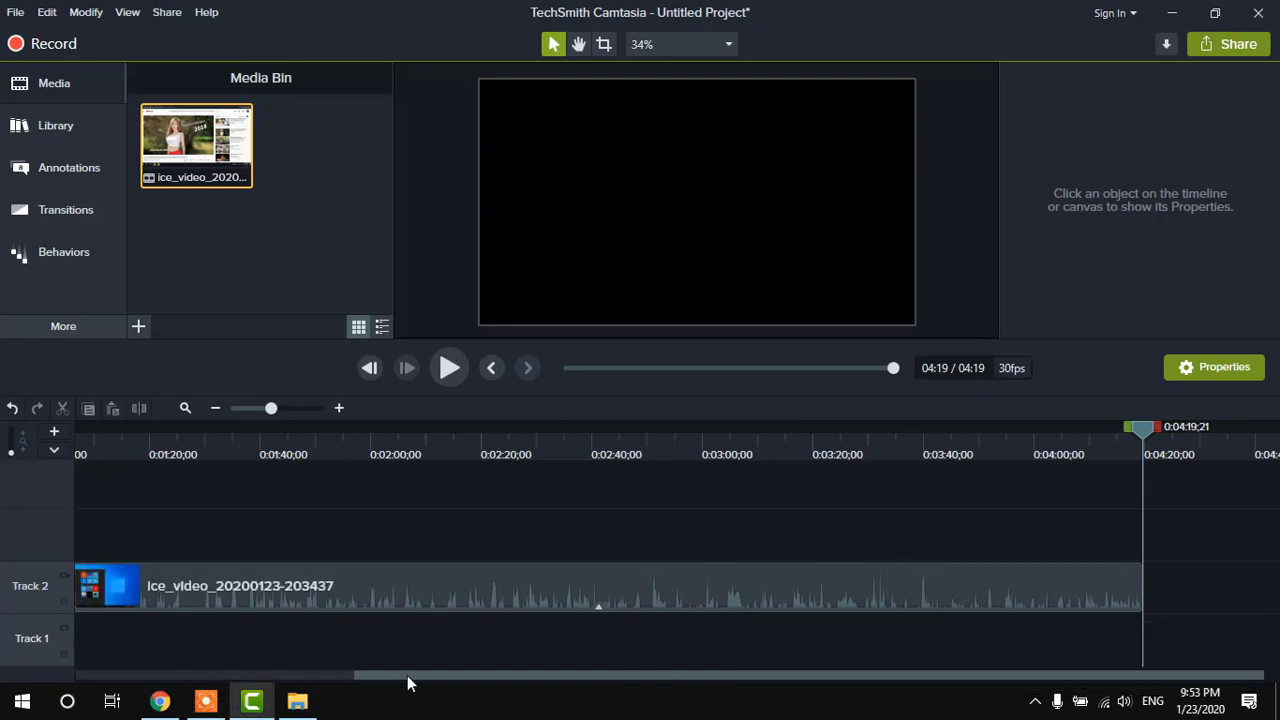
# Look over the separate recording segments on Track 2 from the start to the end of the timeline.
pyautogui.moveTo(407, 675); pyautogui.dragTo(81, 677)
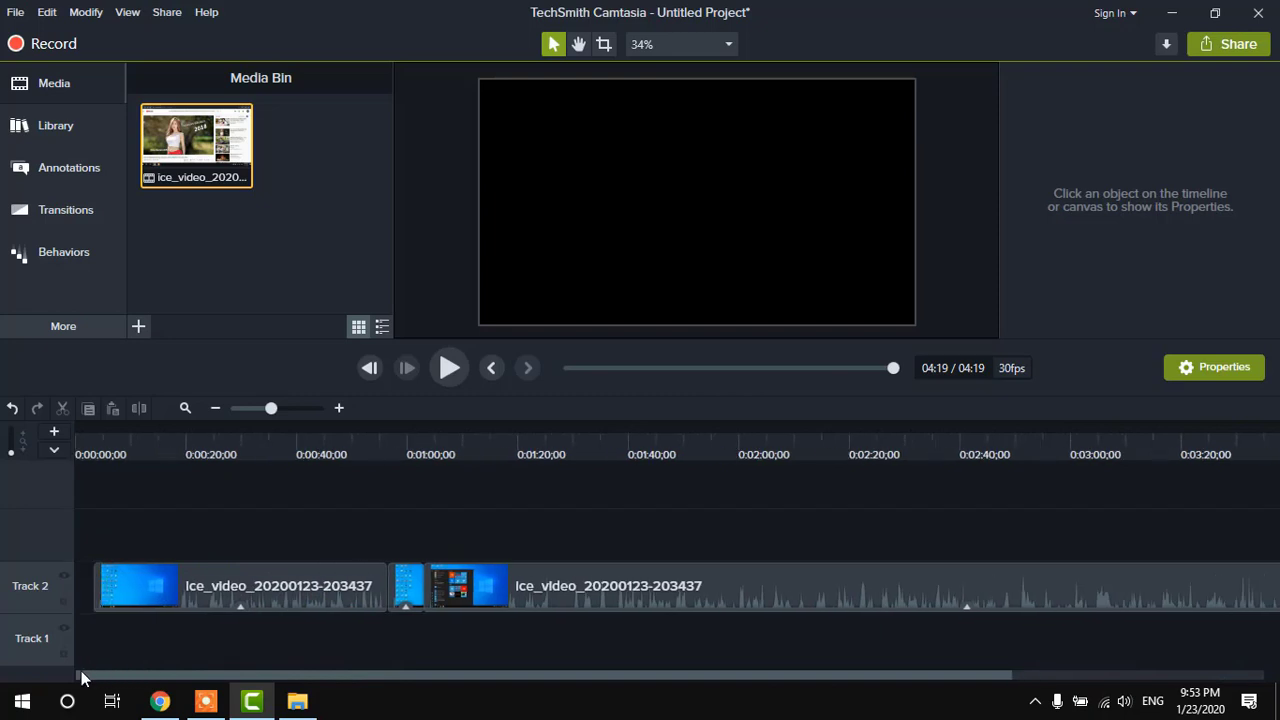
pyautogui.click(415, 590)
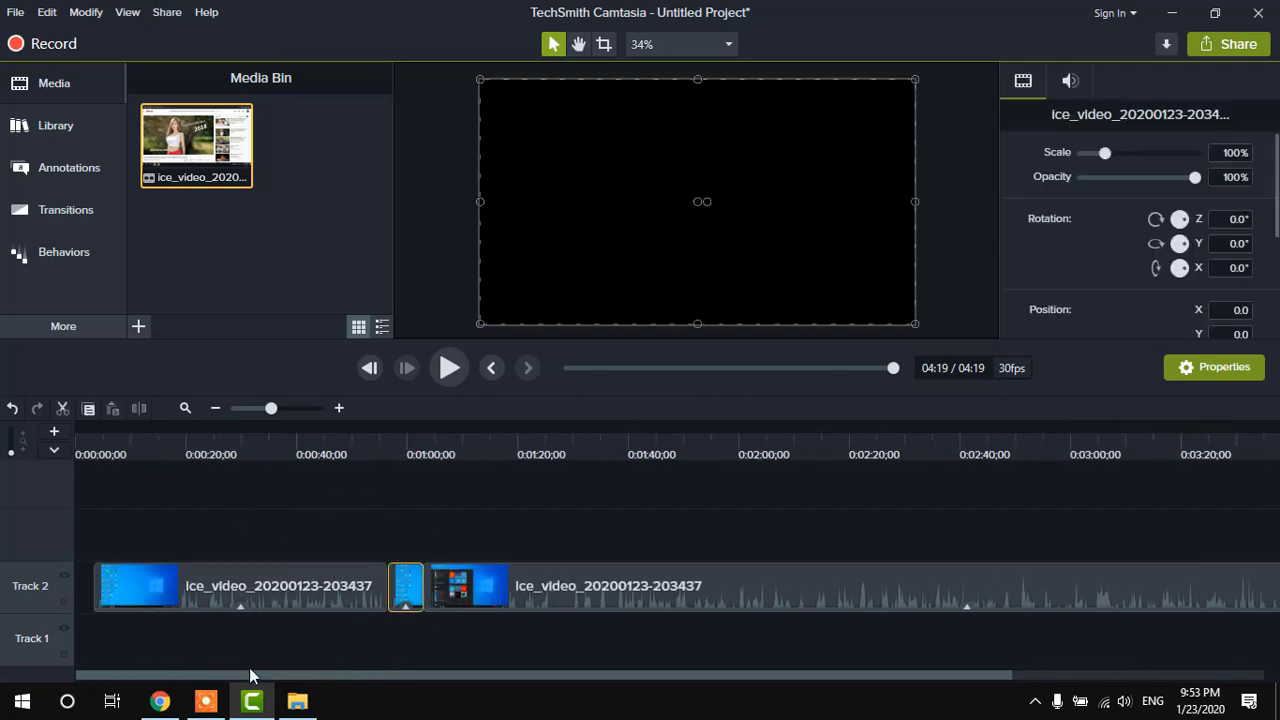
pyautogui.moveTo(304, 678); pyautogui.dragTo(584, 684)
pyautogui.moveTo(340, 680); pyautogui.dragTo(102, 652)
pyautogui.click(213, 597)
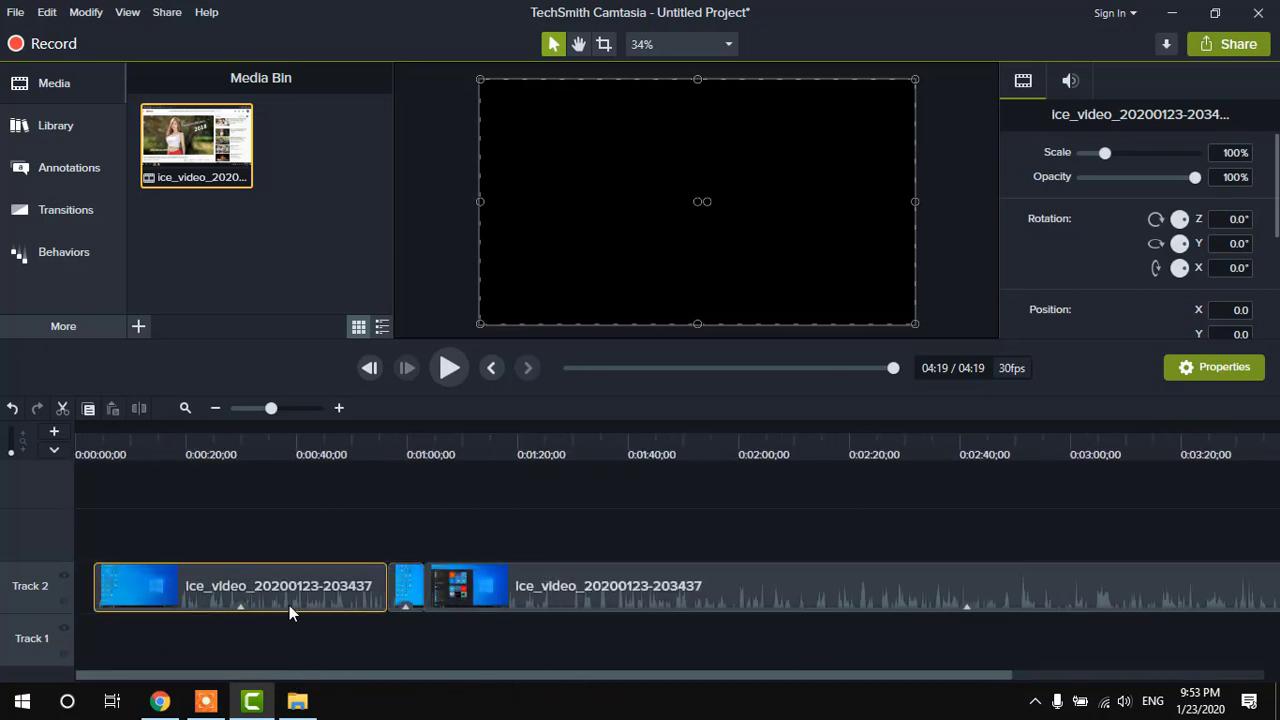
pyautogui.click(331, 639)
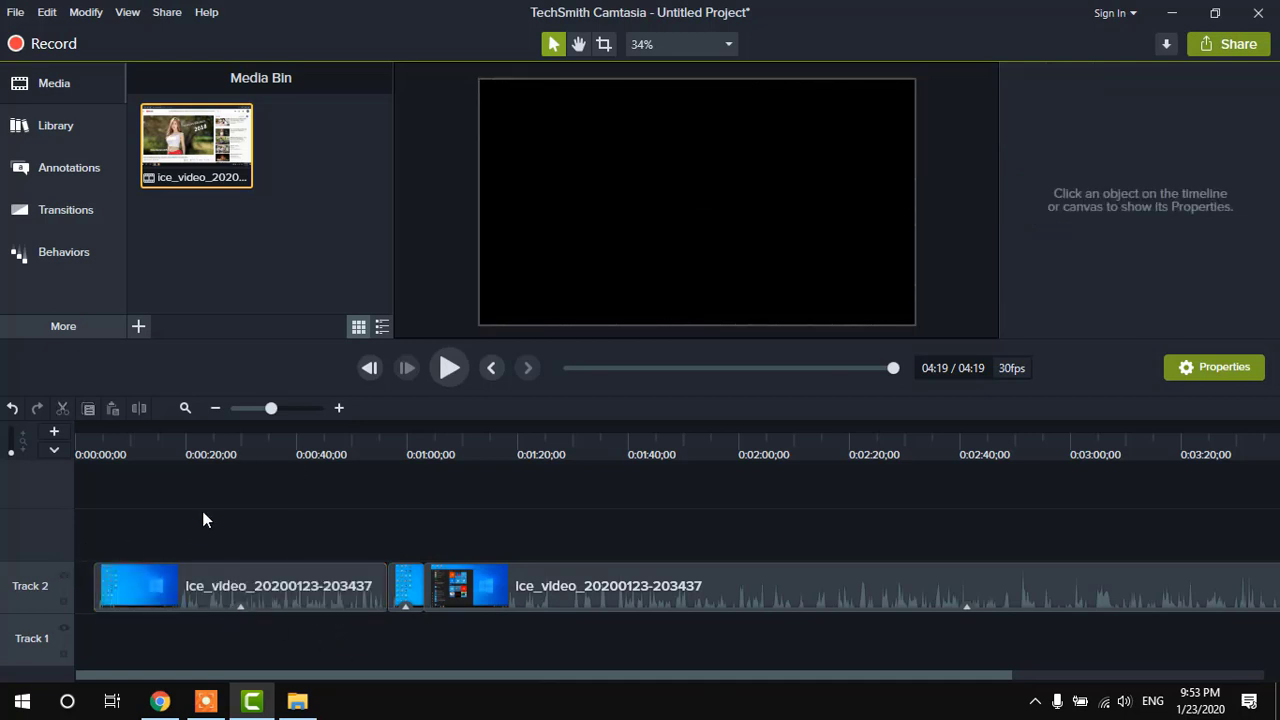
# Import Intro1.mp4 from the Intro folder in File Explorer into the media bin.
pyautogui.rightClick(295, 189)
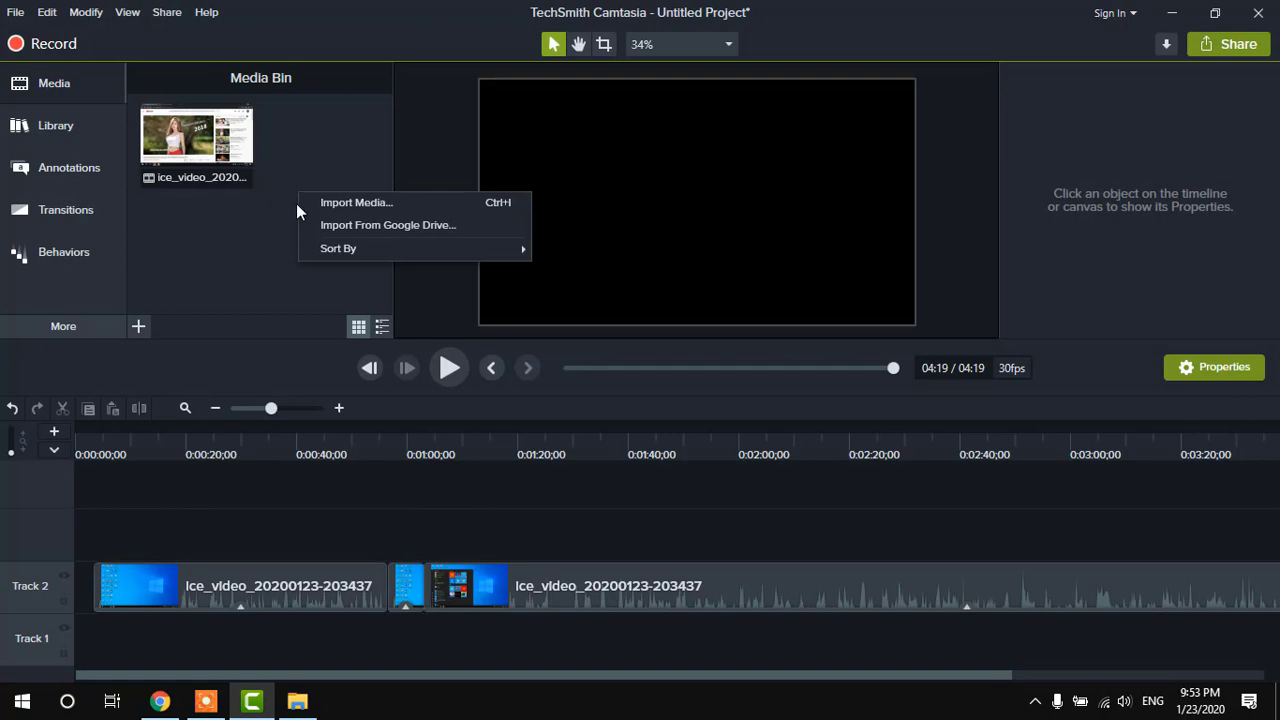
pyautogui.click(323, 152)
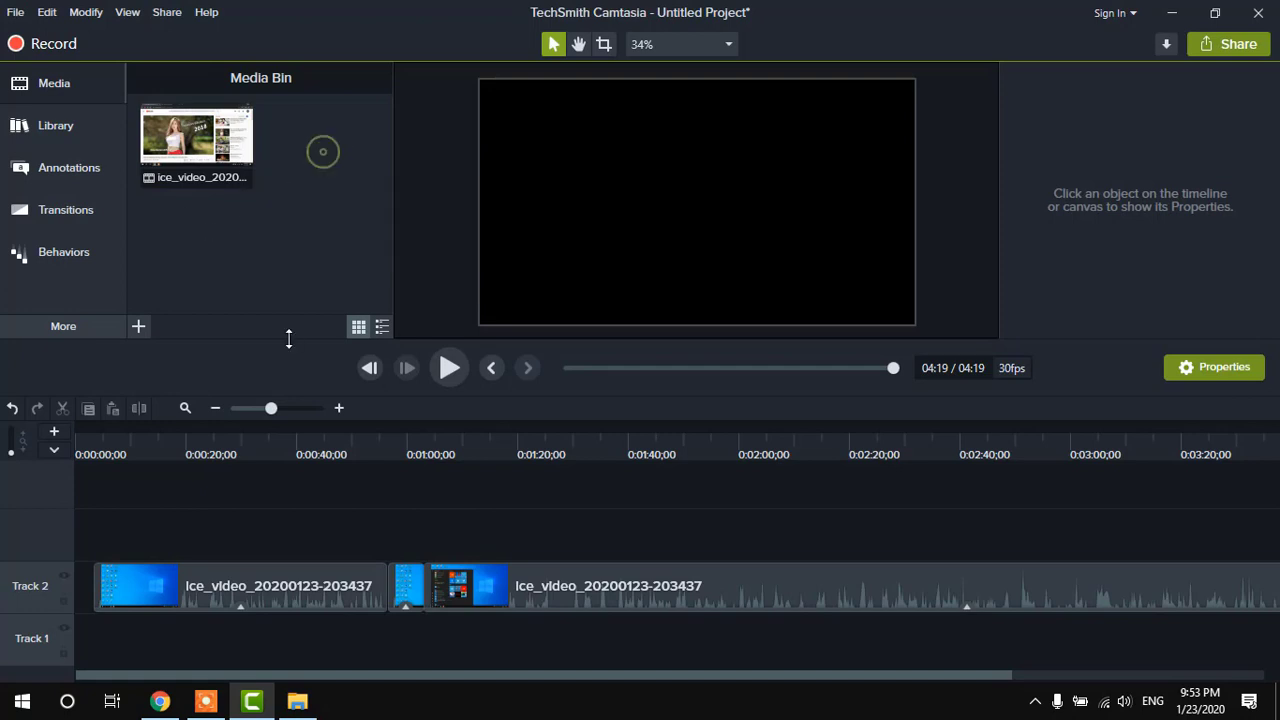
pyautogui.click(298, 703)
pyautogui.moveTo(440, 185); pyautogui.dragTo(316, 234)
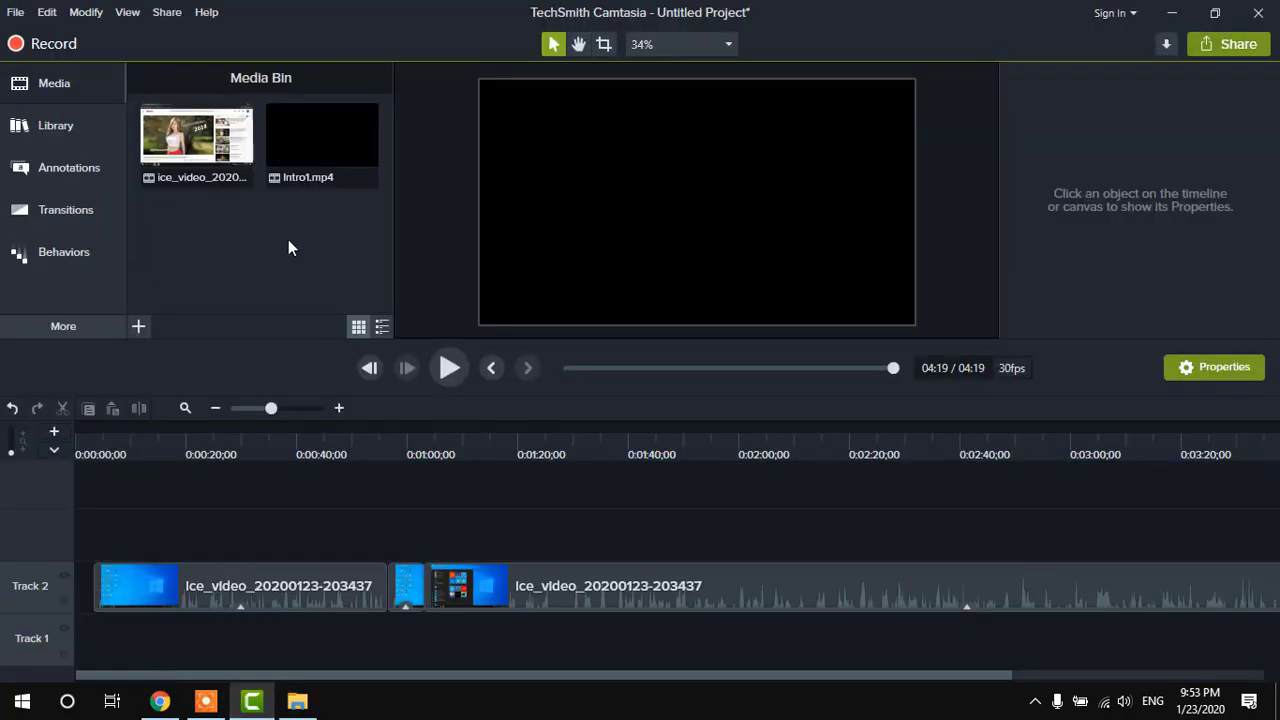
# Place Intro1.mp4 on a new Track 3 above the recording so that it starts at 0:00:00;00.
pyautogui.click(325, 137)
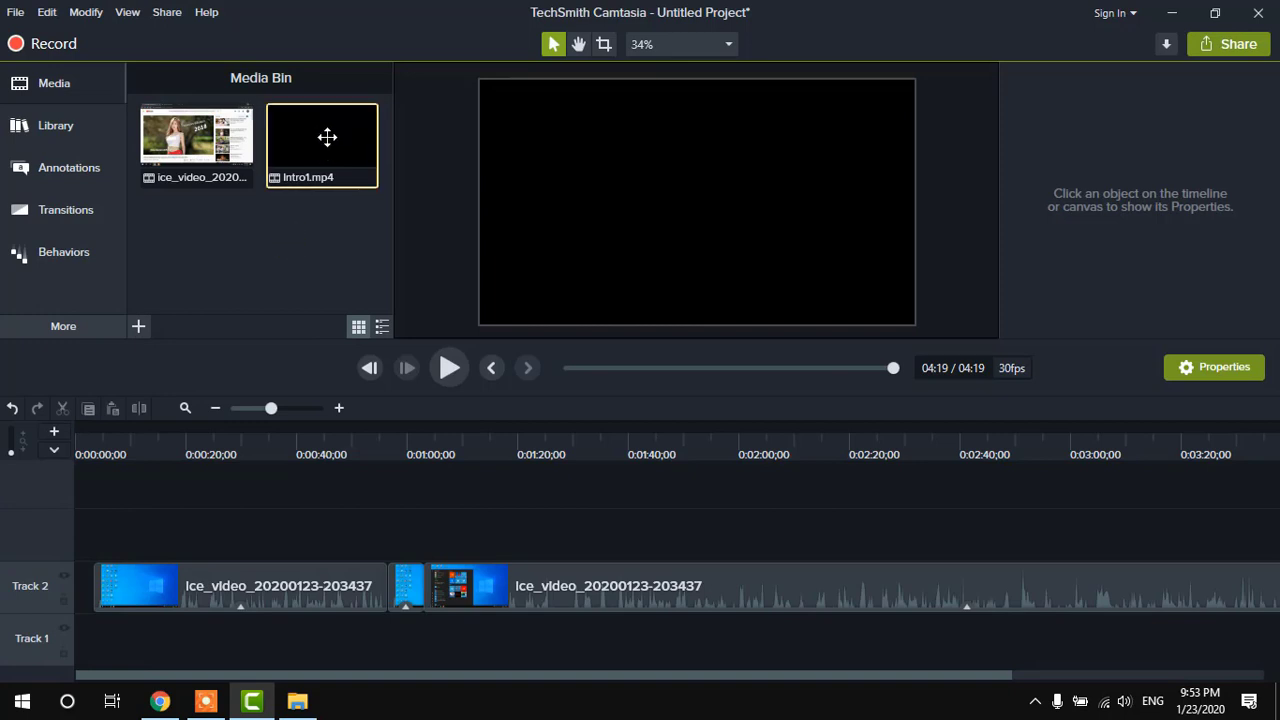
pyautogui.moveTo(327, 140); pyautogui.dragTo(69, 548)
pyautogui.click(182, 535)
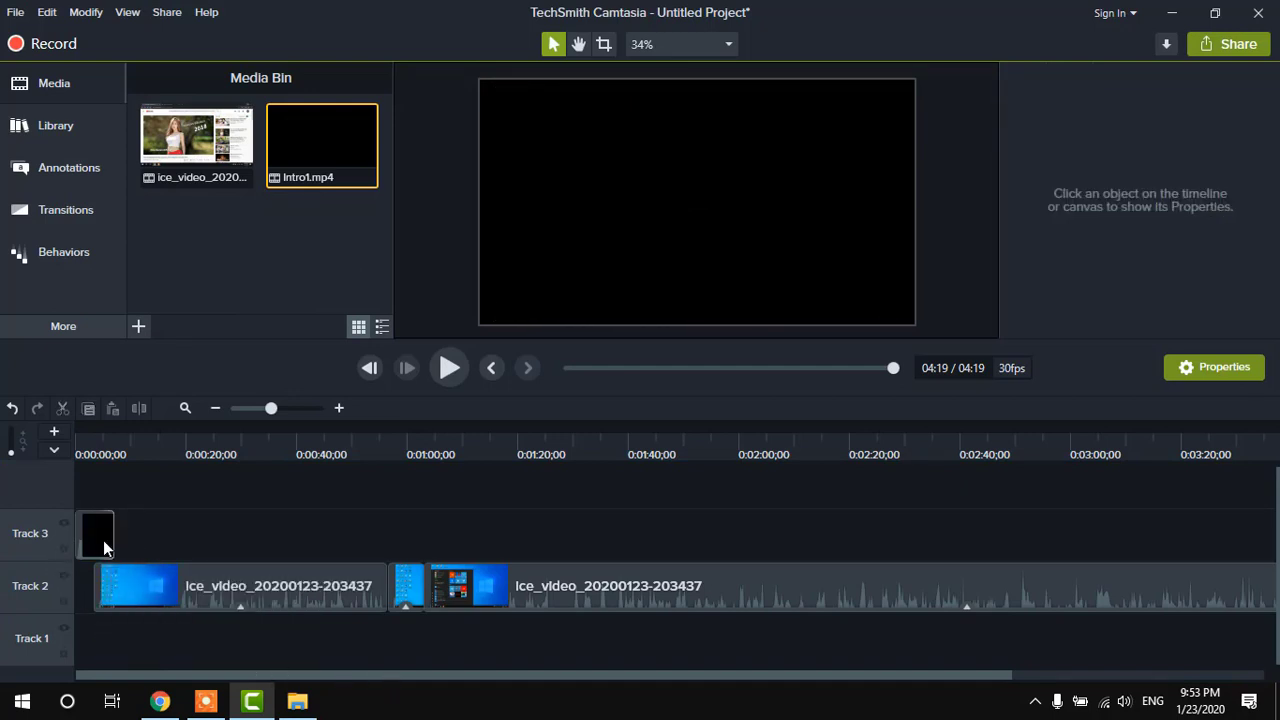
pyautogui.moveTo(103, 540)
pyautogui.mouseDown()
pyautogui.moveTo(128, 545)
pyautogui.moveTo(106, 543)
pyautogui.mouseUp()
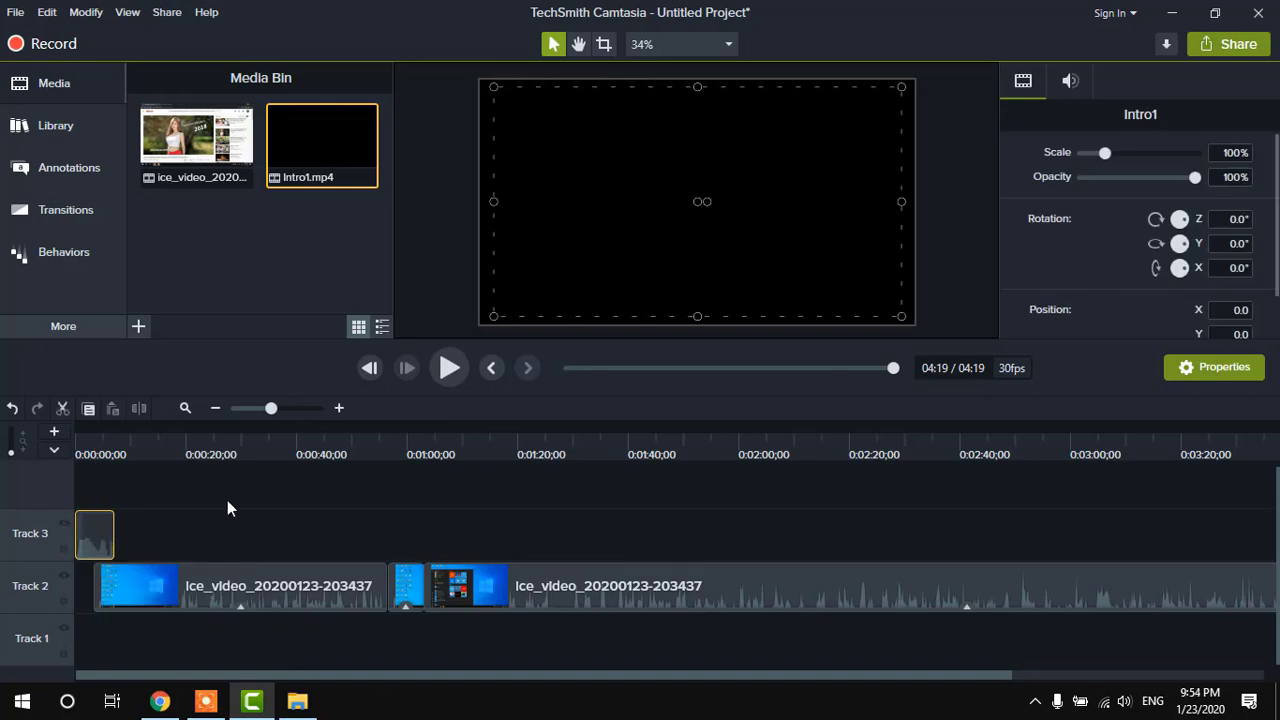
pyautogui.click(157, 535)
# Shift all the recording segments on Track 2 together so that they start where the intro clip ends.
pyautogui.click(132, 588)
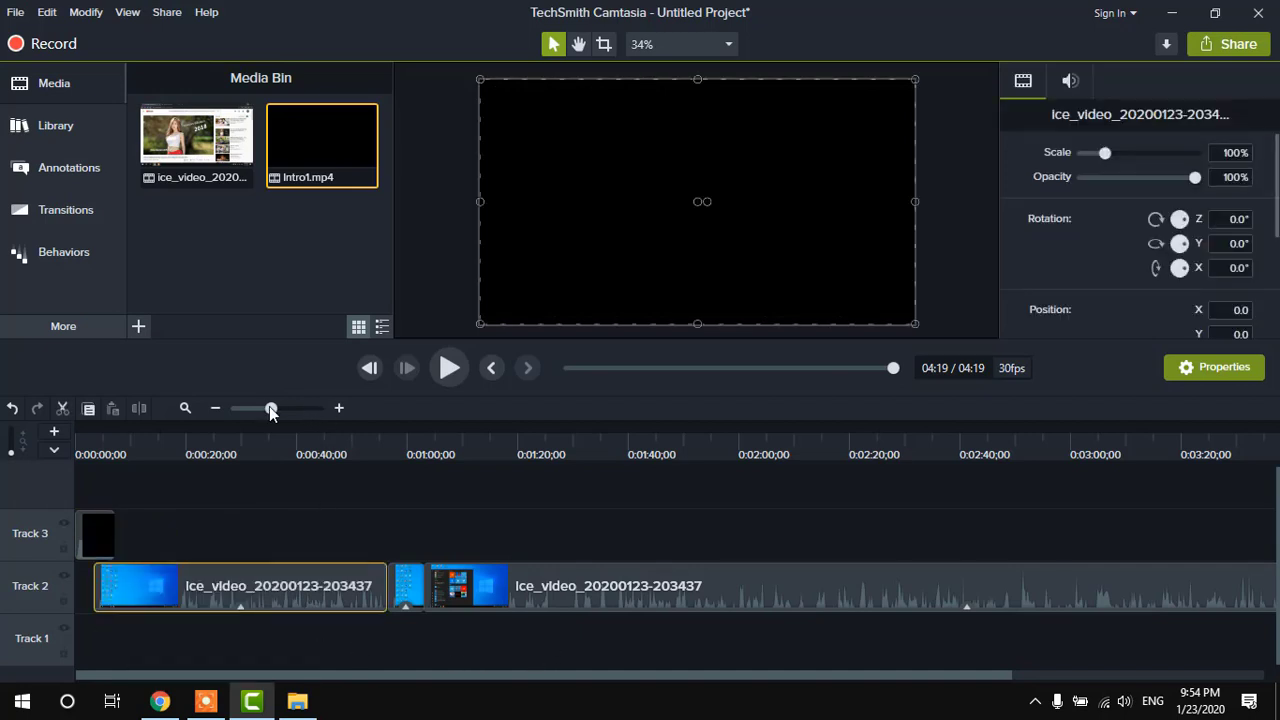
pyautogui.moveTo(268, 409); pyautogui.dragTo(265, 410)
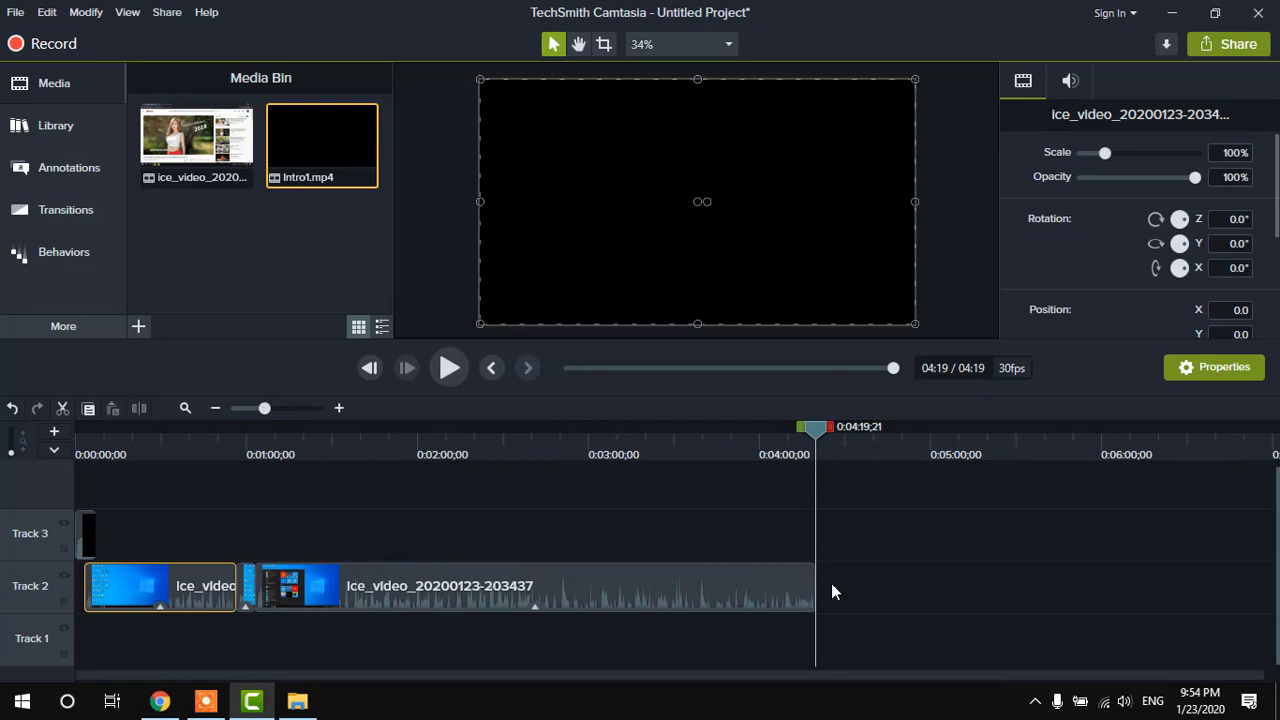
pyautogui.moveTo(875, 591); pyautogui.dragTo(172, 580)
pyautogui.click(161, 520)
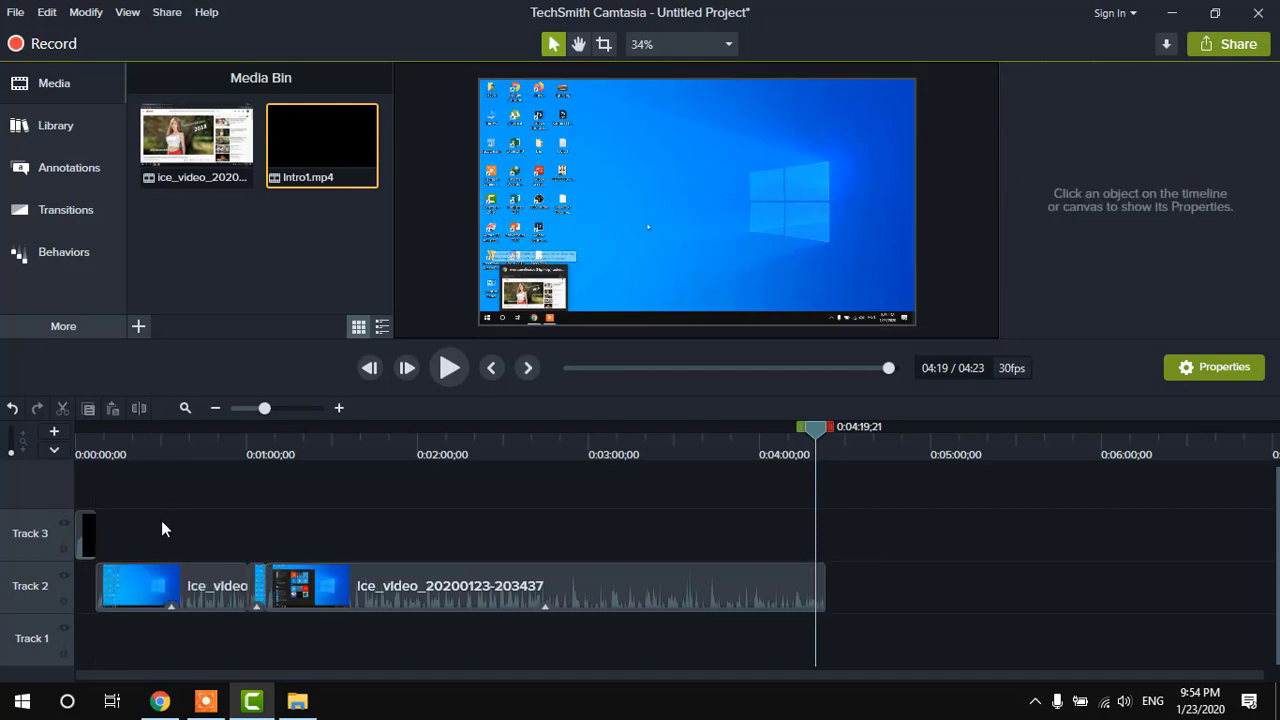
pyautogui.click(161, 520)
# Move the intro clip from Track 3 down to the start of Track 2, directly before the recording.
pyautogui.moveTo(84, 532); pyautogui.dragTo(88, 597)
pyautogui.click(163, 537)
pyautogui.click(229, 517)
pyautogui.click(88, 532)
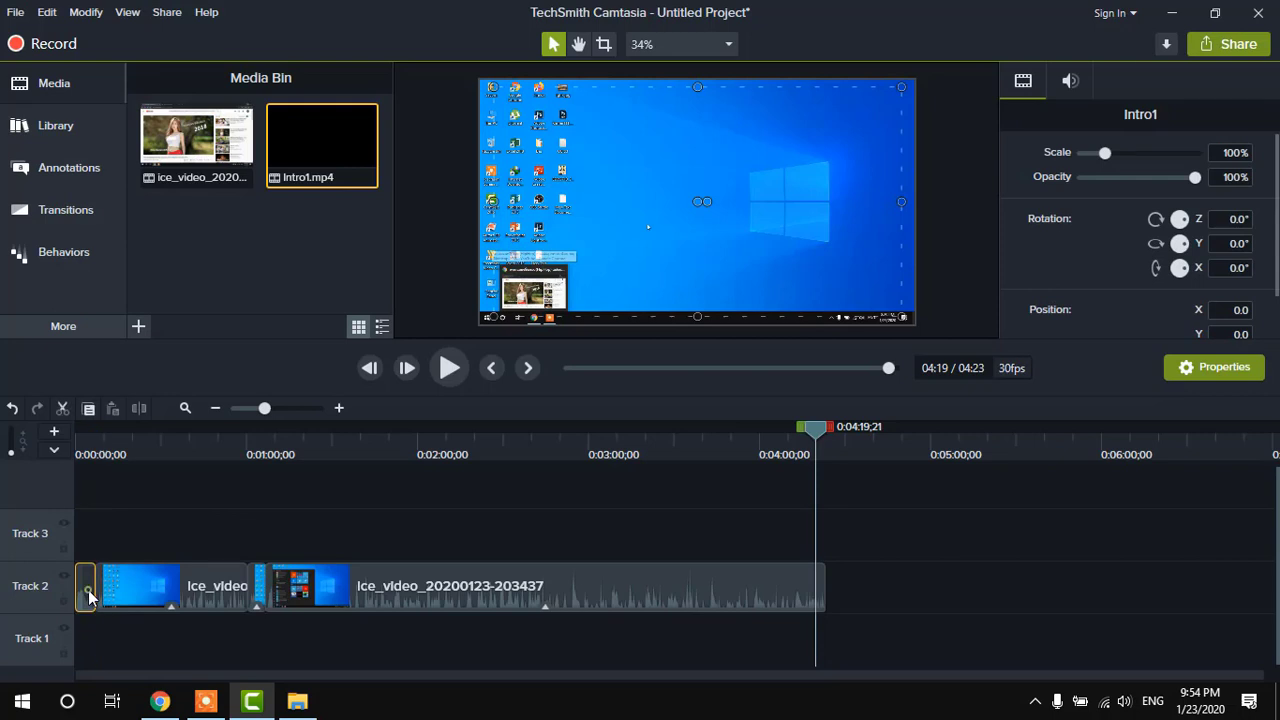
# Play the first second of the intro from the start of the timeline to check its fit on the canvas.
pyautogui.press('Home')
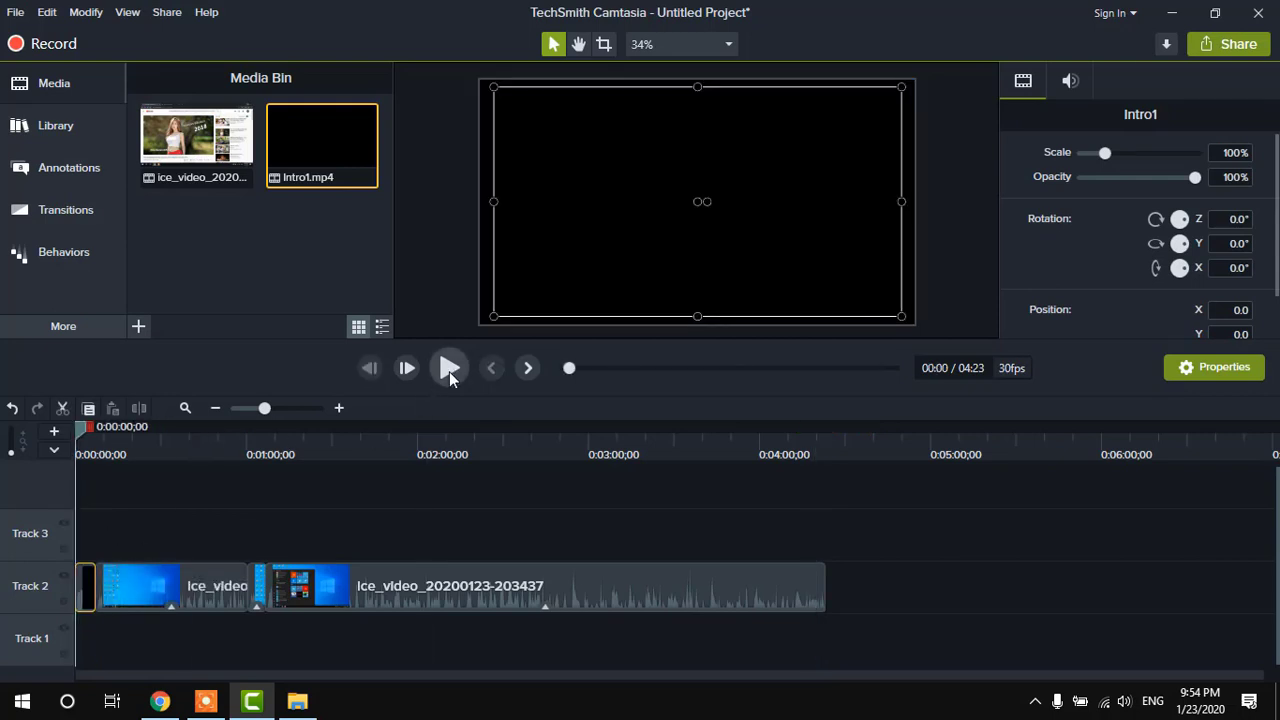
pyautogui.click(449, 368)
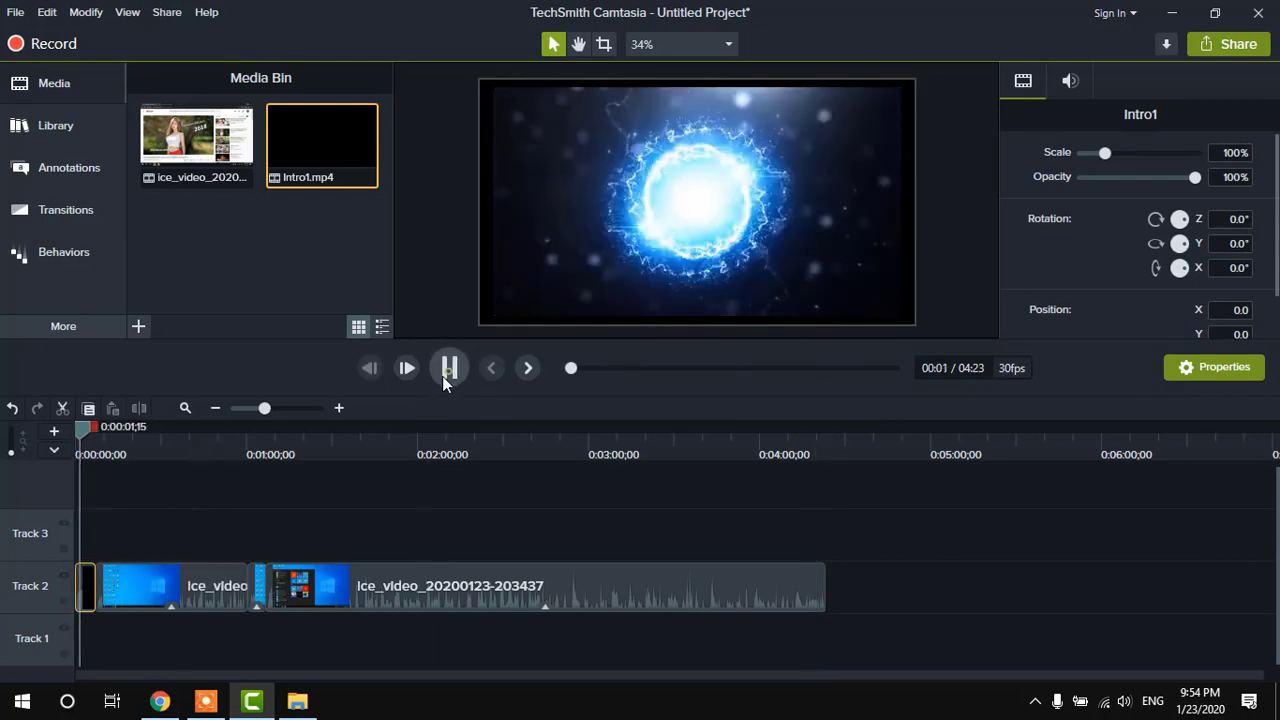
pyautogui.click(449, 368)
# Enlarge the intro clip to 106.7% scale from two opposite corners so that it fills the whole canvas.
pyautogui.click(142, 582)
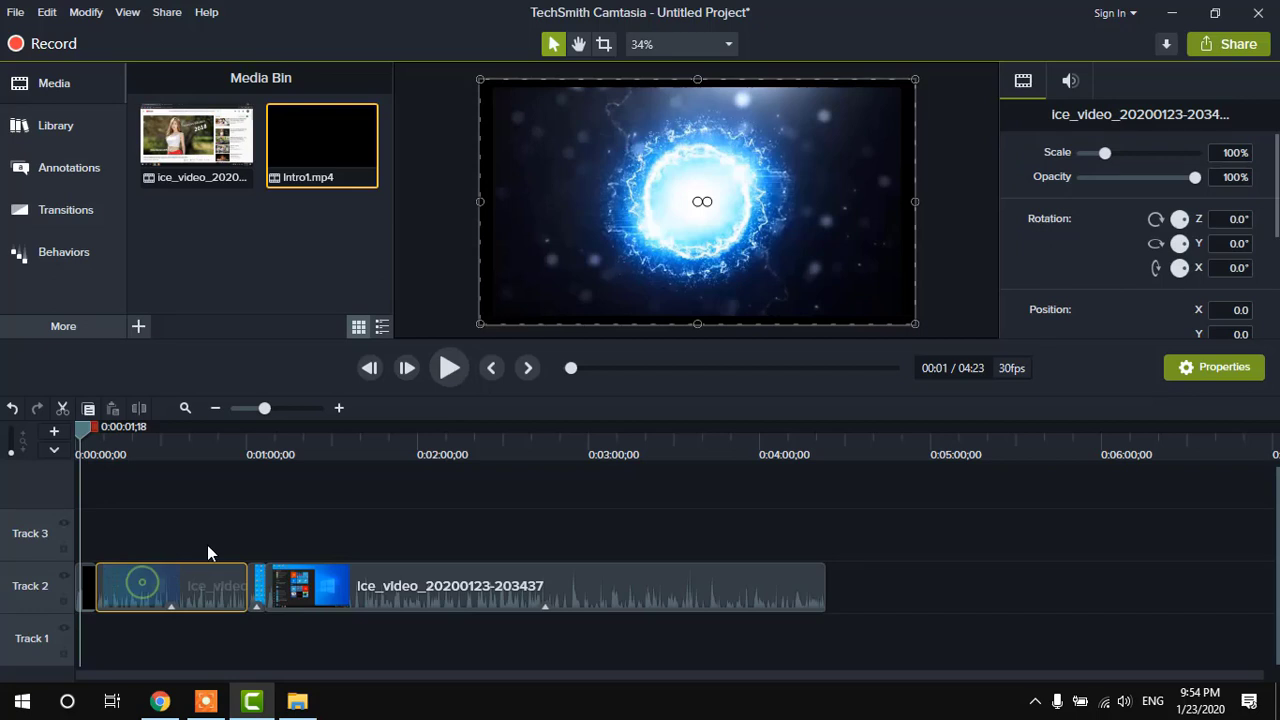
pyautogui.click(91, 595)
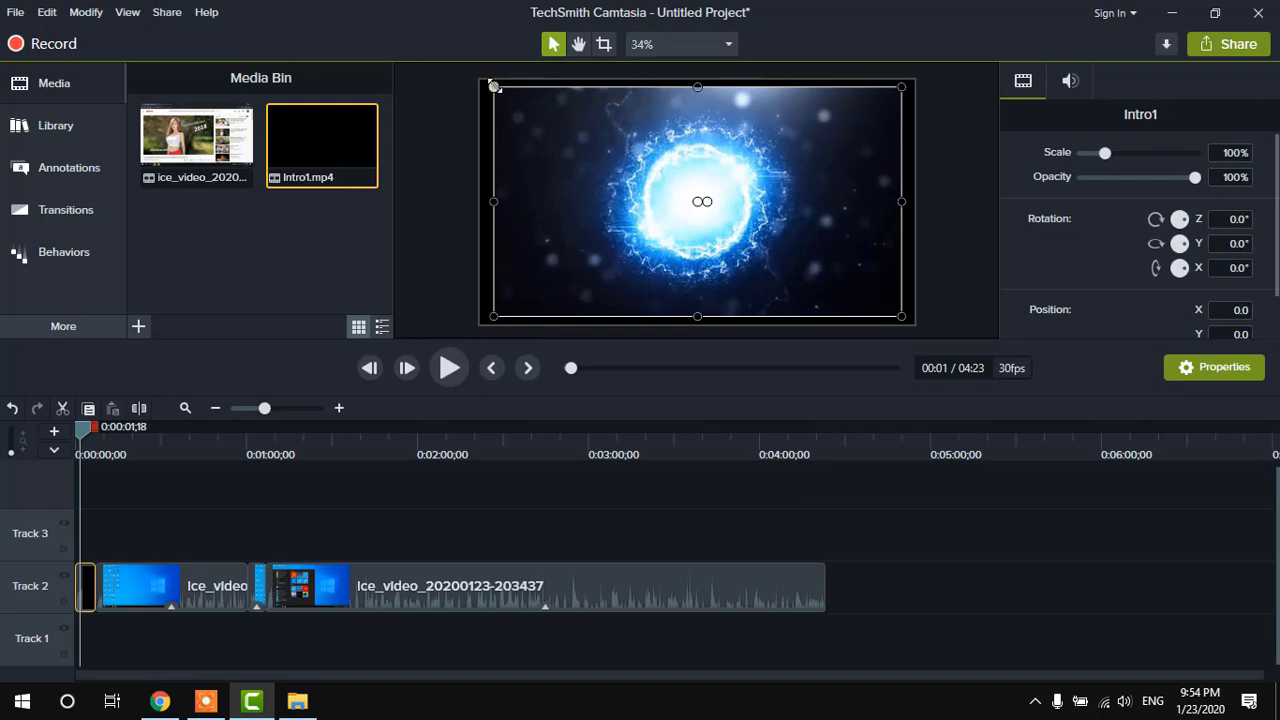
pyautogui.moveTo(493, 87); pyautogui.dragTo(480, 79)
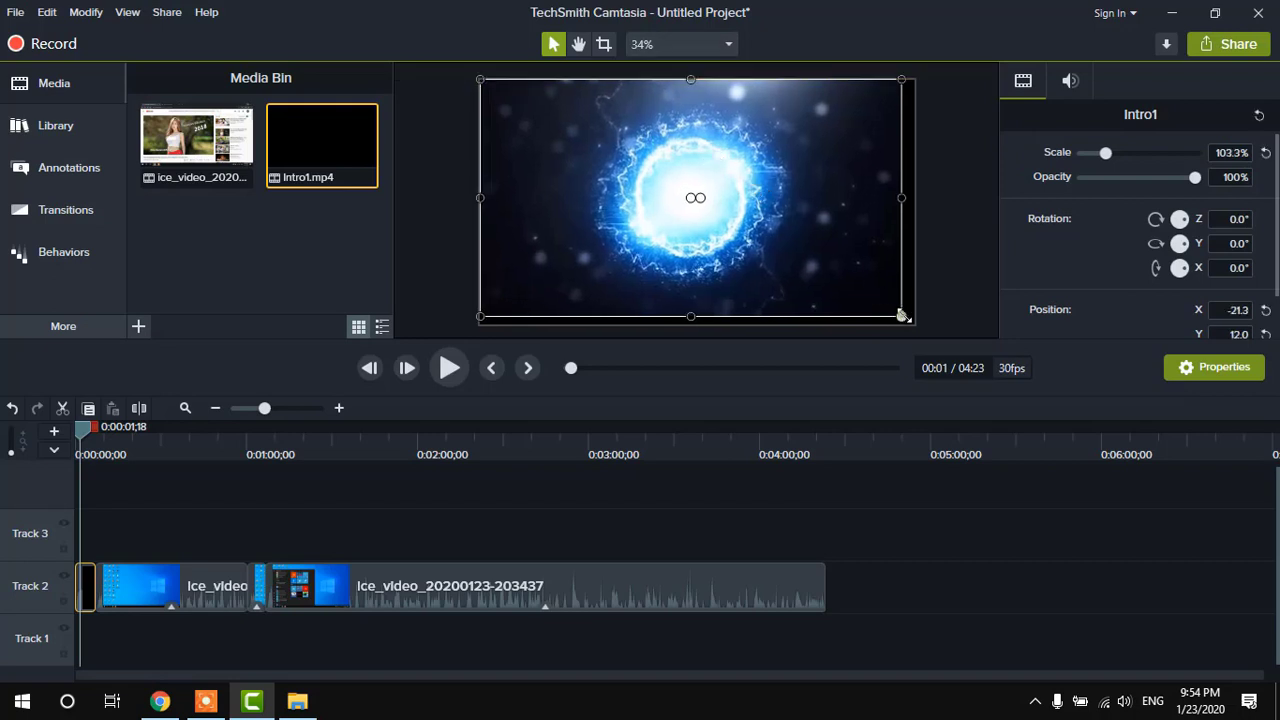
pyautogui.moveTo(902, 316); pyautogui.dragTo(915, 323)
pyautogui.click(499, 504)
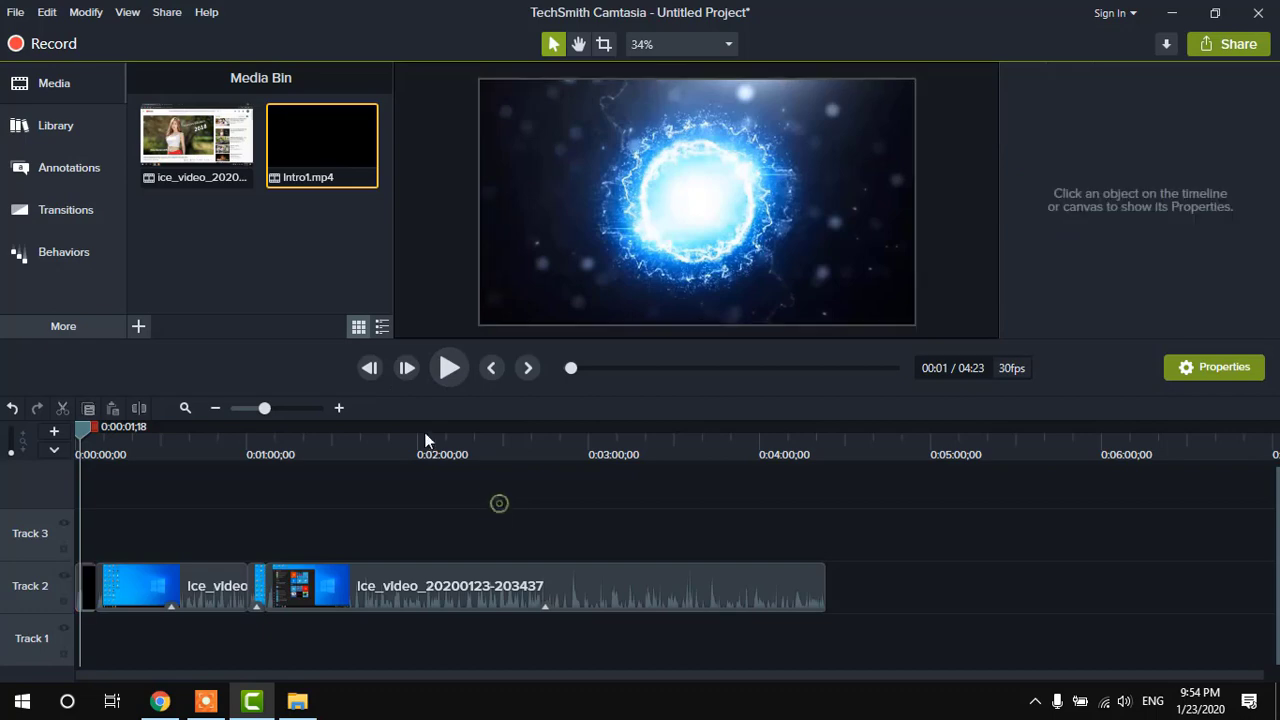
# Play the timeline from 0:00:00;00 through the intro into the recording to check how they join.
pyautogui.click(85, 592)
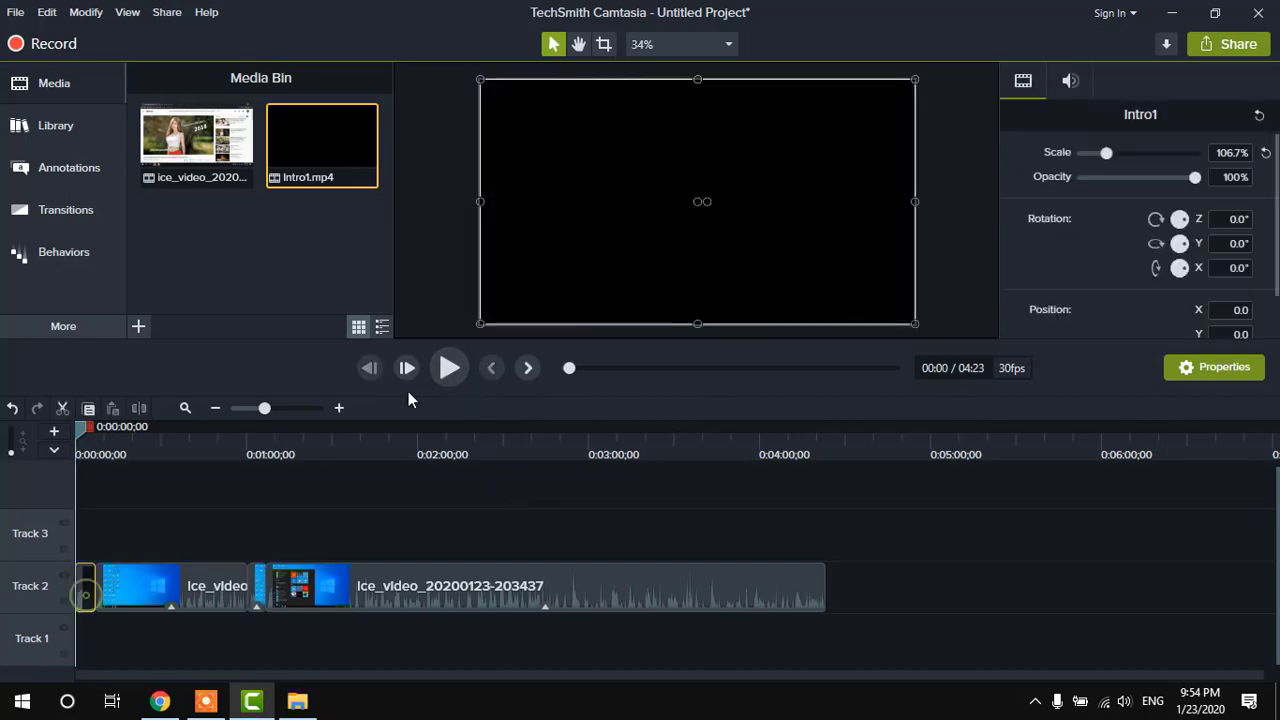
pyautogui.click(459, 367)
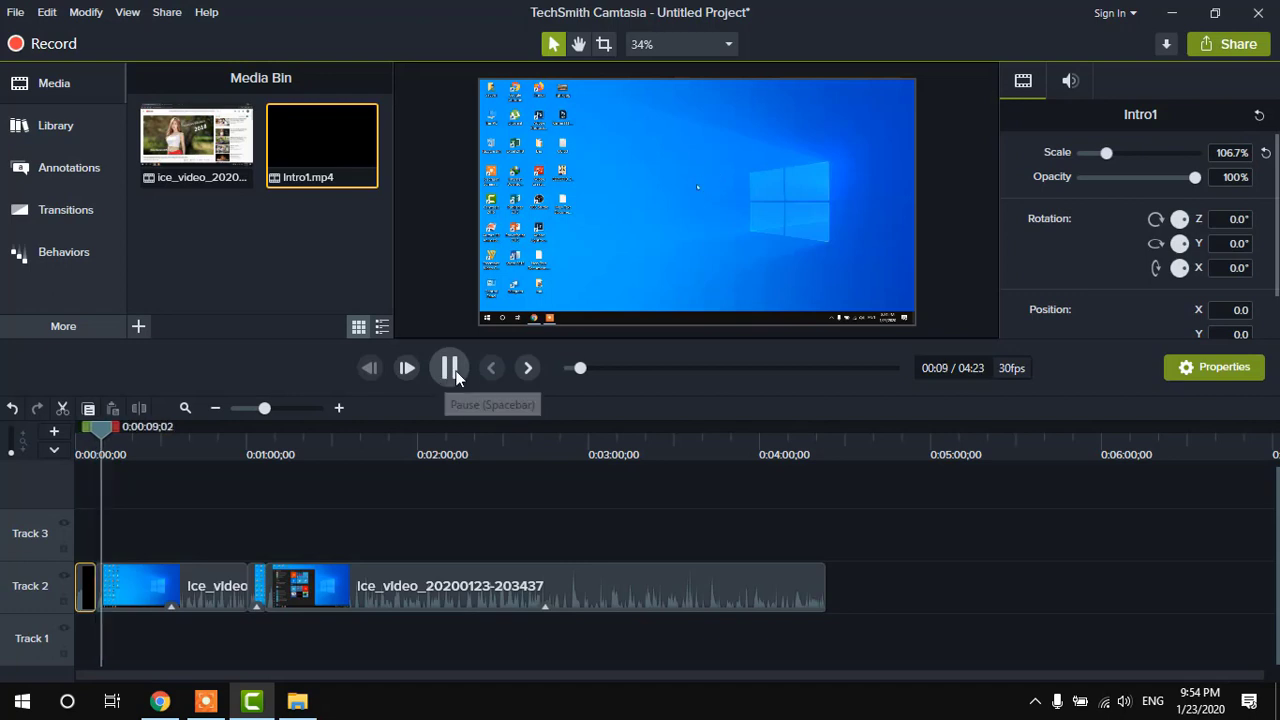
pyautogui.click(454, 373)
pyautogui.click(394, 534)
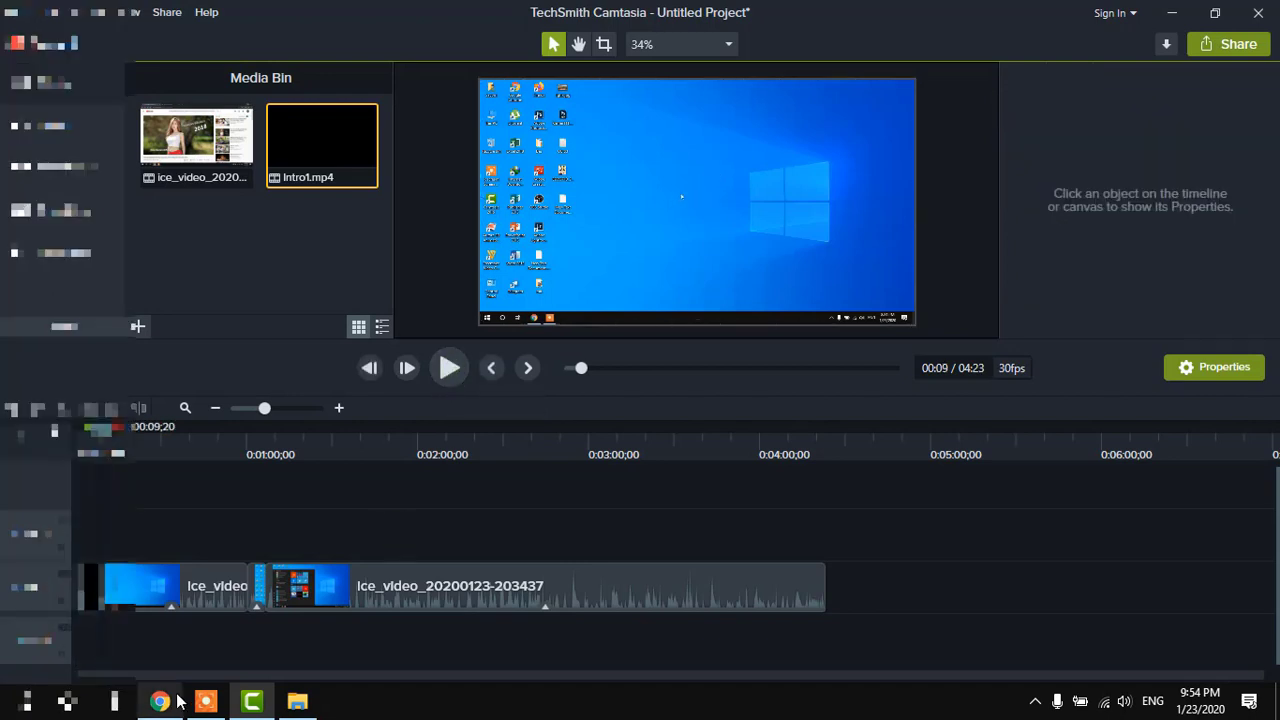
# Add h1.avi from the Intro folder to the end of Track 2, directly after the recording.
pyautogui.click(296, 703)
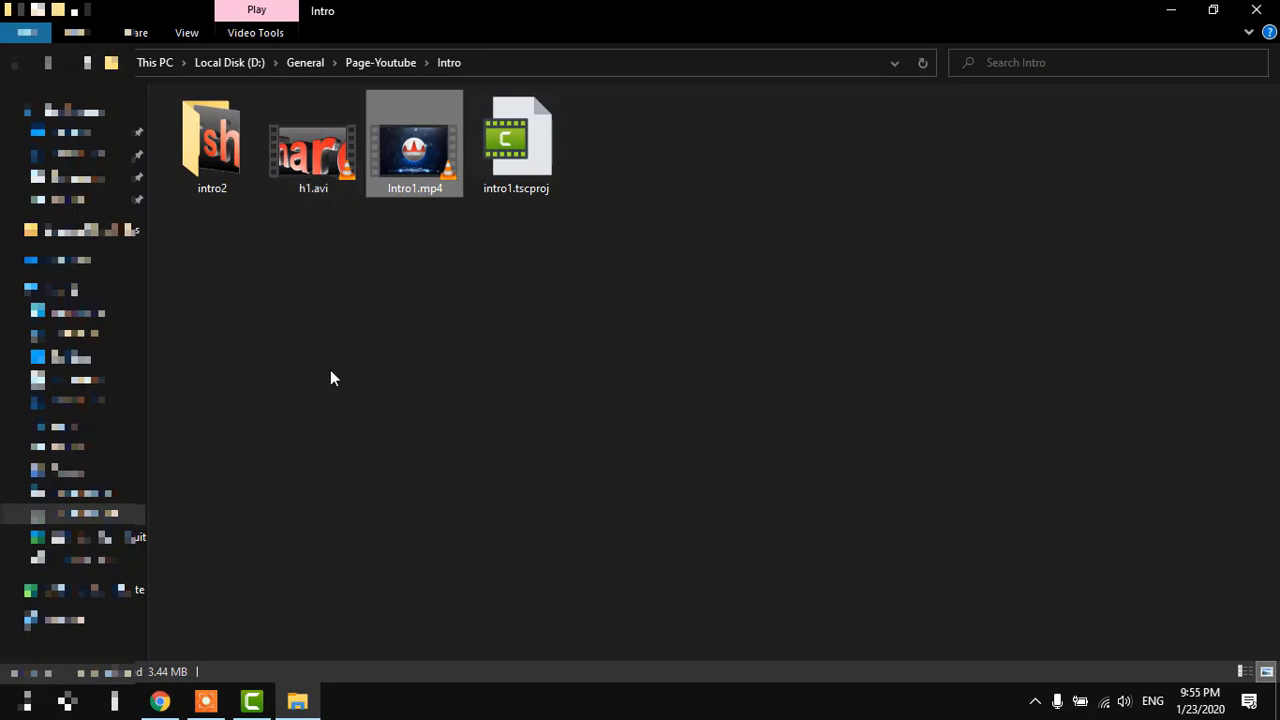
pyautogui.click(289, 171)
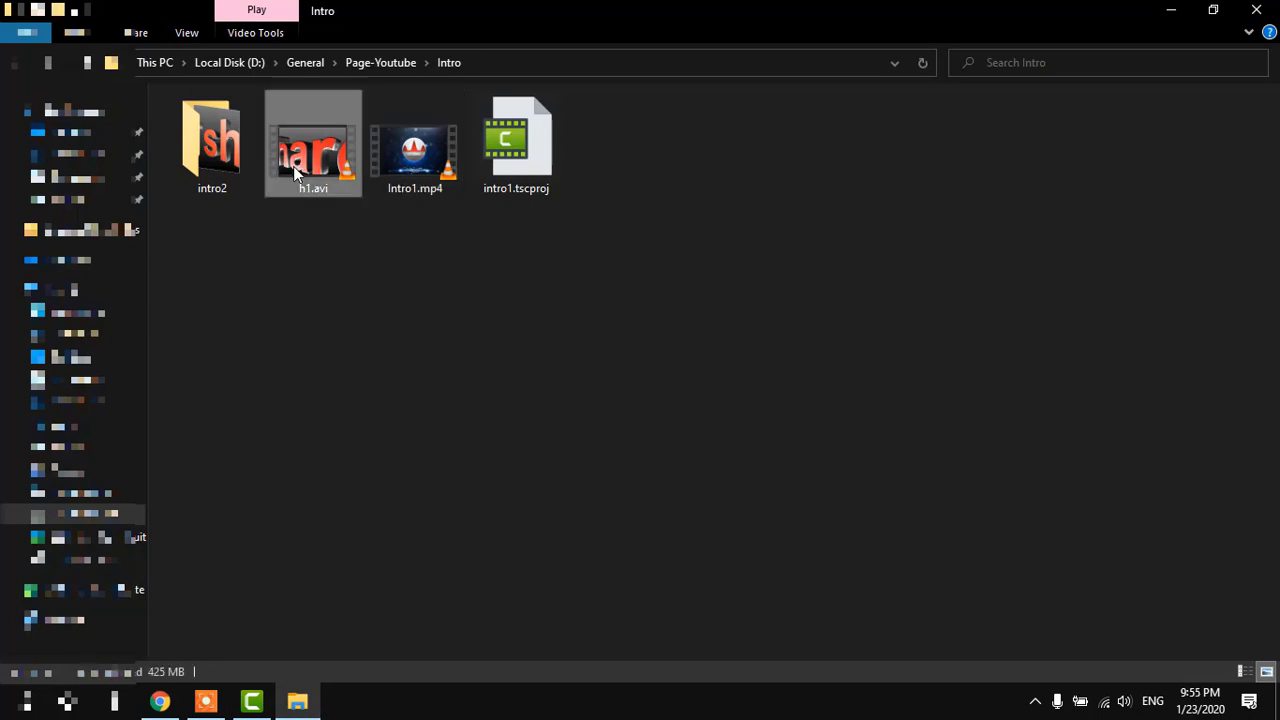
pyautogui.moveTo(294, 172); pyautogui.dragTo(808, 598)
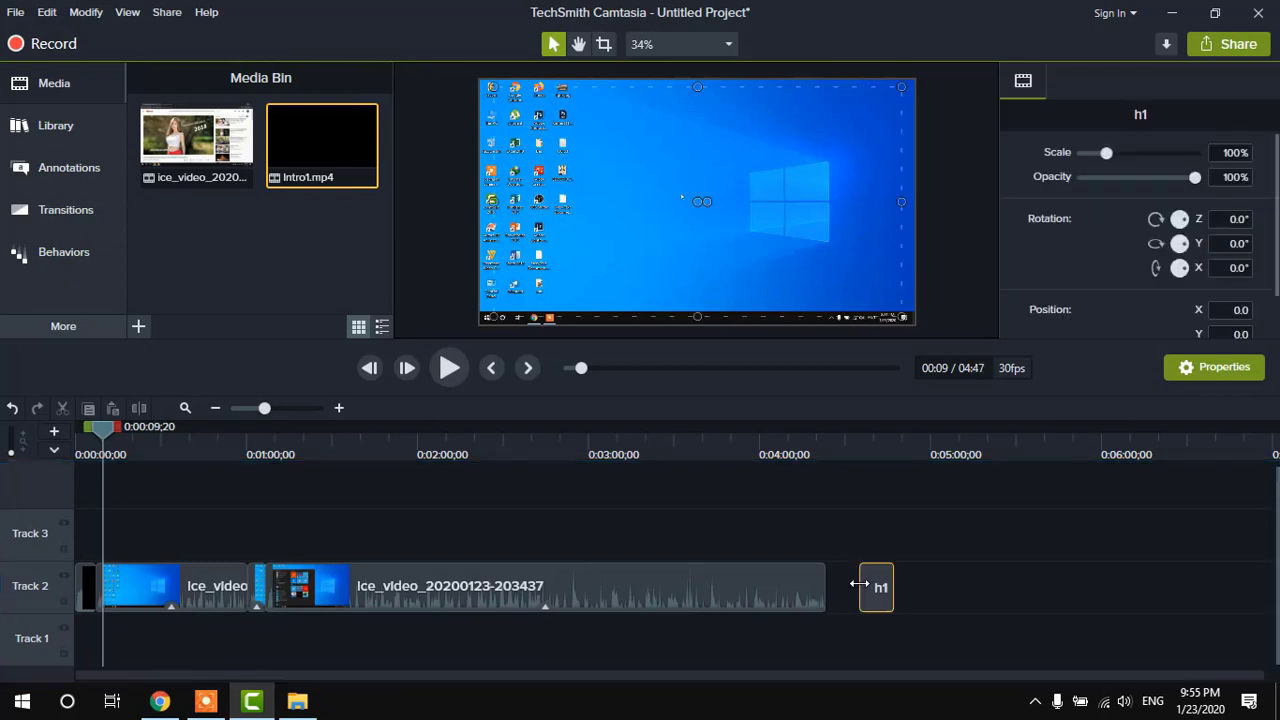
pyautogui.moveTo(884, 603); pyautogui.dragTo(850, 600)
# Play the last seconds of the recording into the h1 clip to check how they join.
pyautogui.click(790, 447)
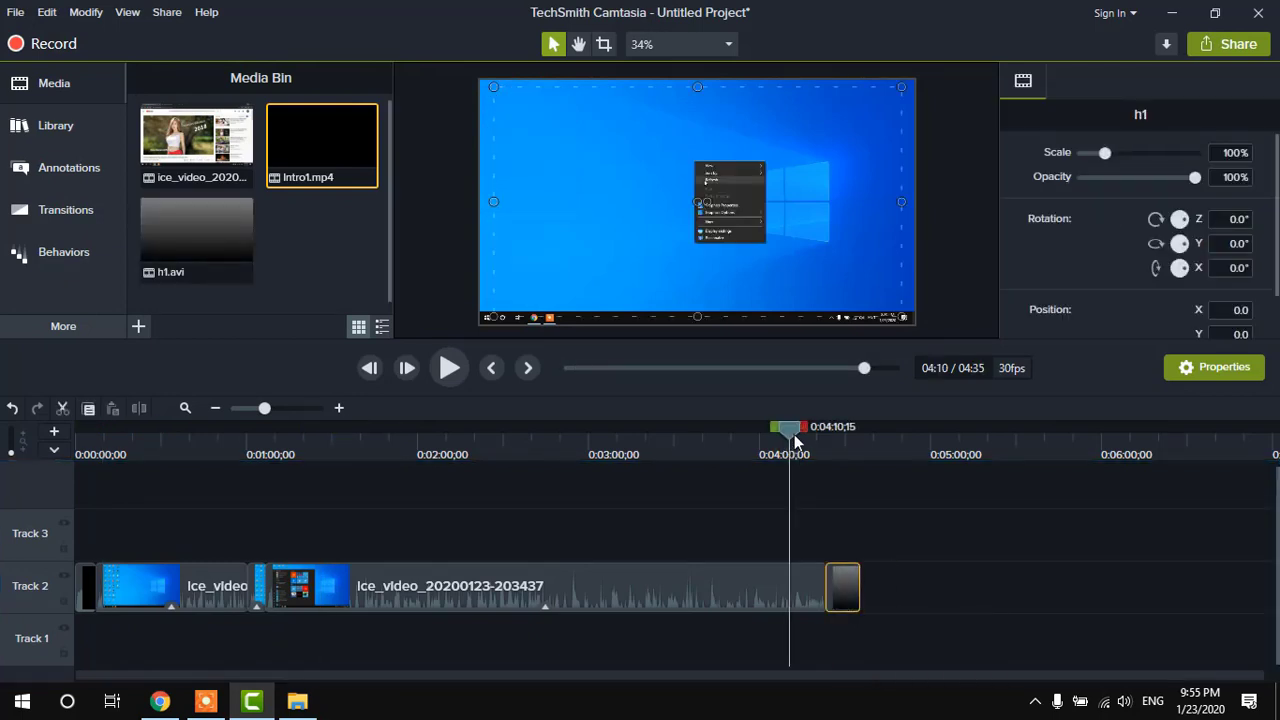
pyautogui.moveTo(795, 440); pyautogui.dragTo(818, 472)
pyautogui.click(449, 368)
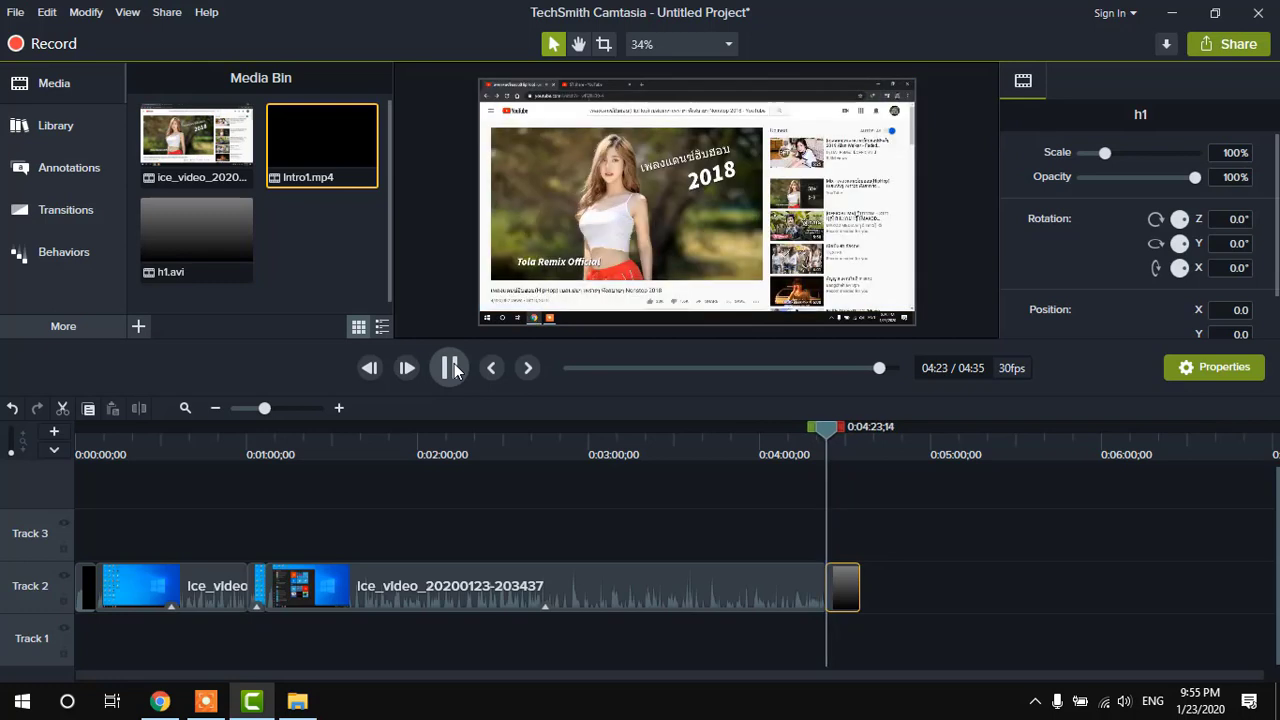
pyautogui.click(449, 368)
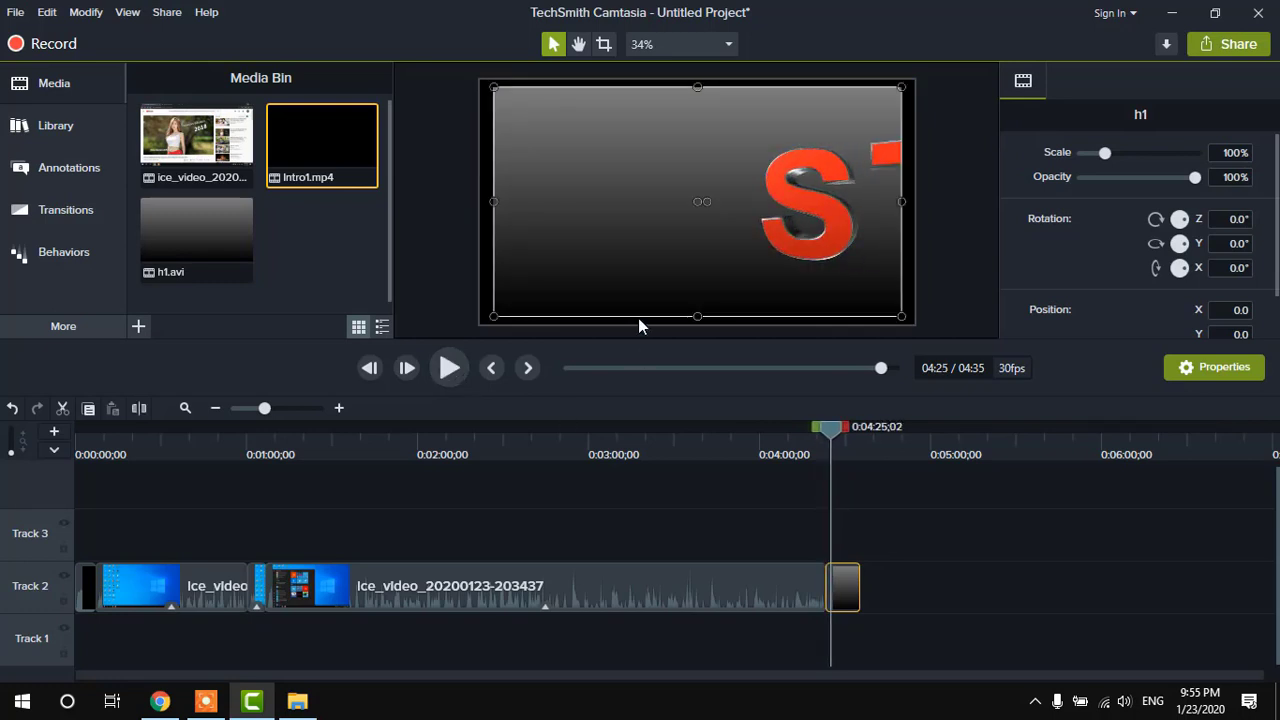
# Enlarge the h1 clip from two opposite corners to fill the whole canvas, and check a further frame of it.
pyautogui.moveTo(494, 88); pyautogui.dragTo(481, 80)
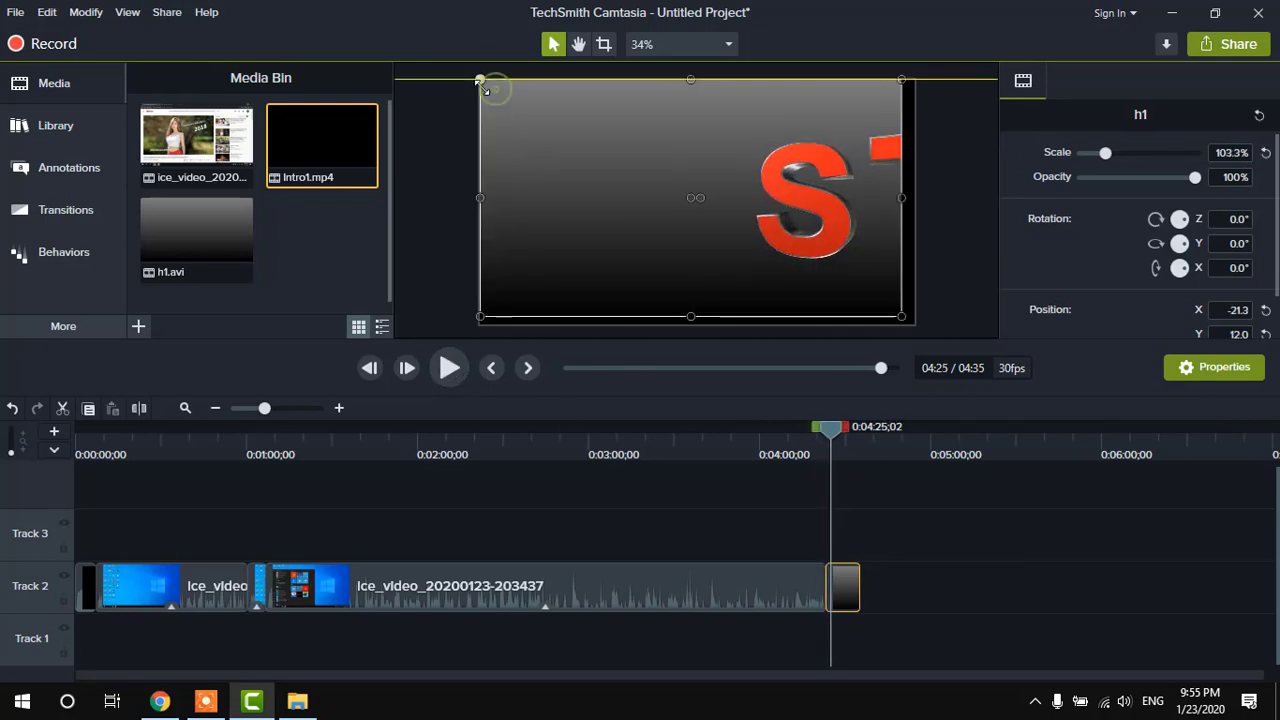
pyautogui.moveTo(918, 325); pyautogui.dragTo(916, 324)
pyautogui.click(948, 300)
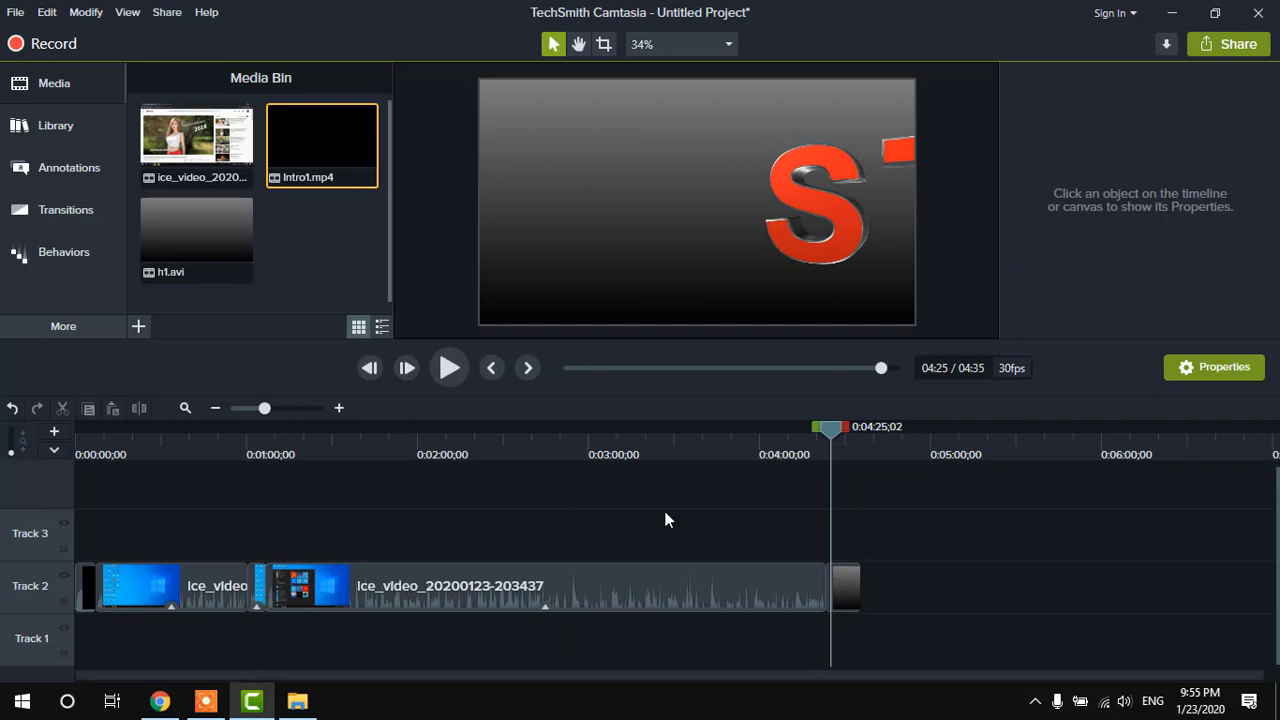
pyautogui.click(326, 246)
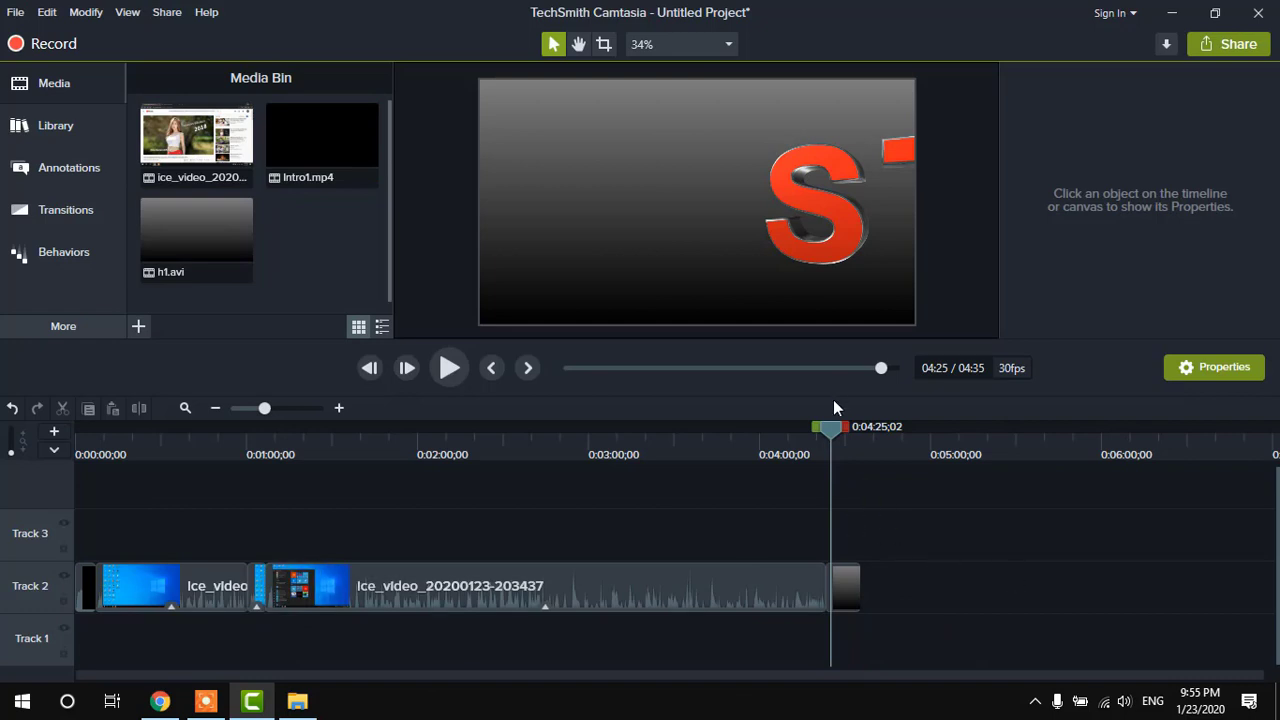
pyautogui.moveTo(846, 455); pyautogui.dragTo(872, 465)
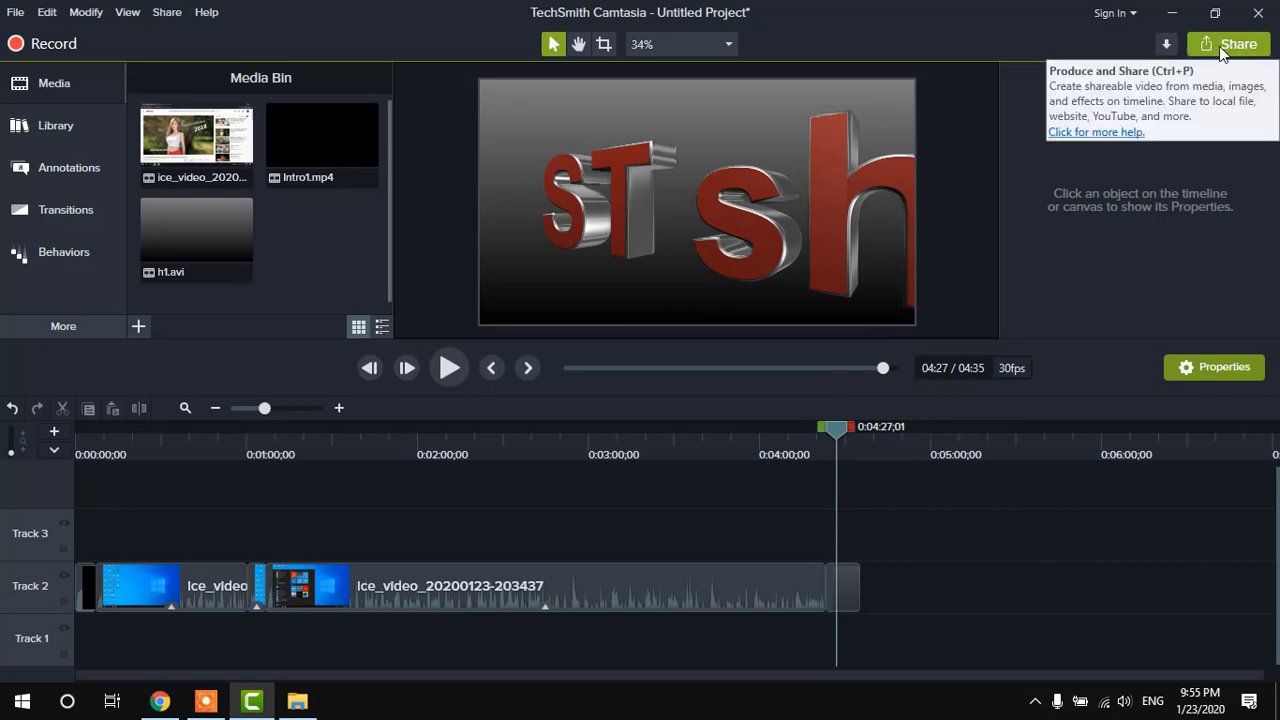
# Start producing the project to a local file with the MP4 only (up to 1080p) preset.
pyautogui.click(1219, 46)
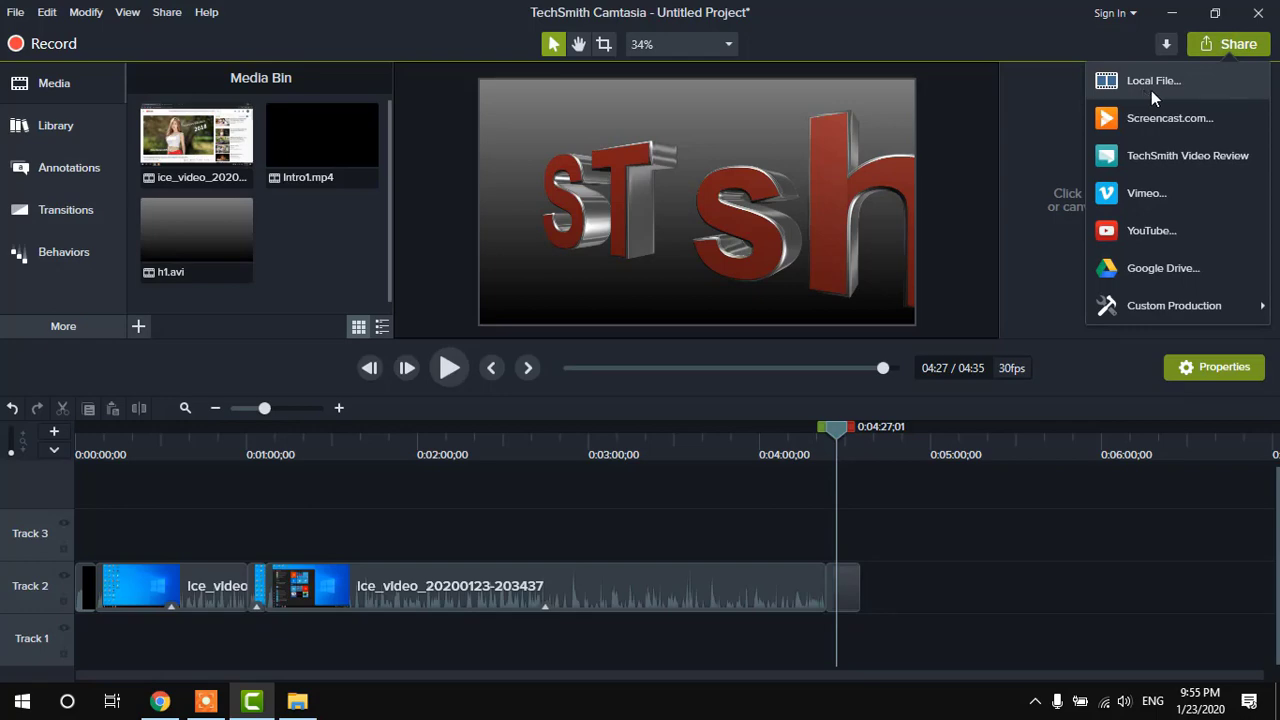
pyautogui.click(1161, 88)
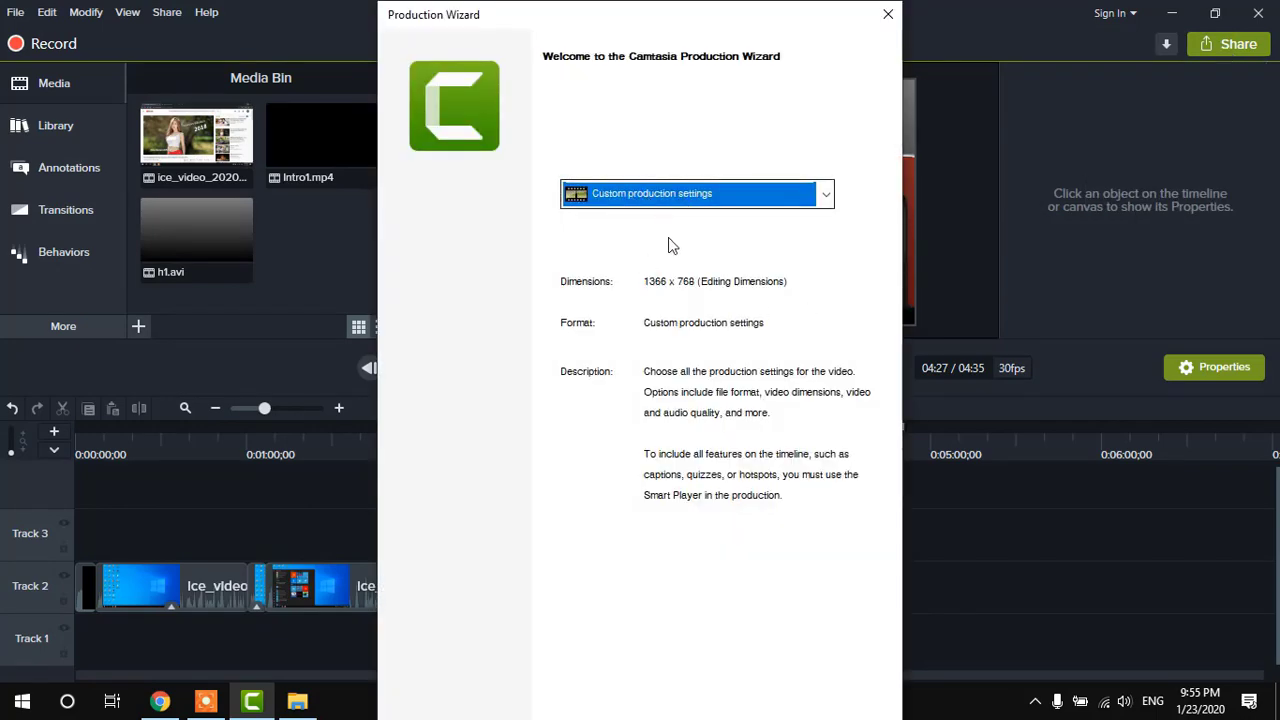
pyautogui.click(690, 194)
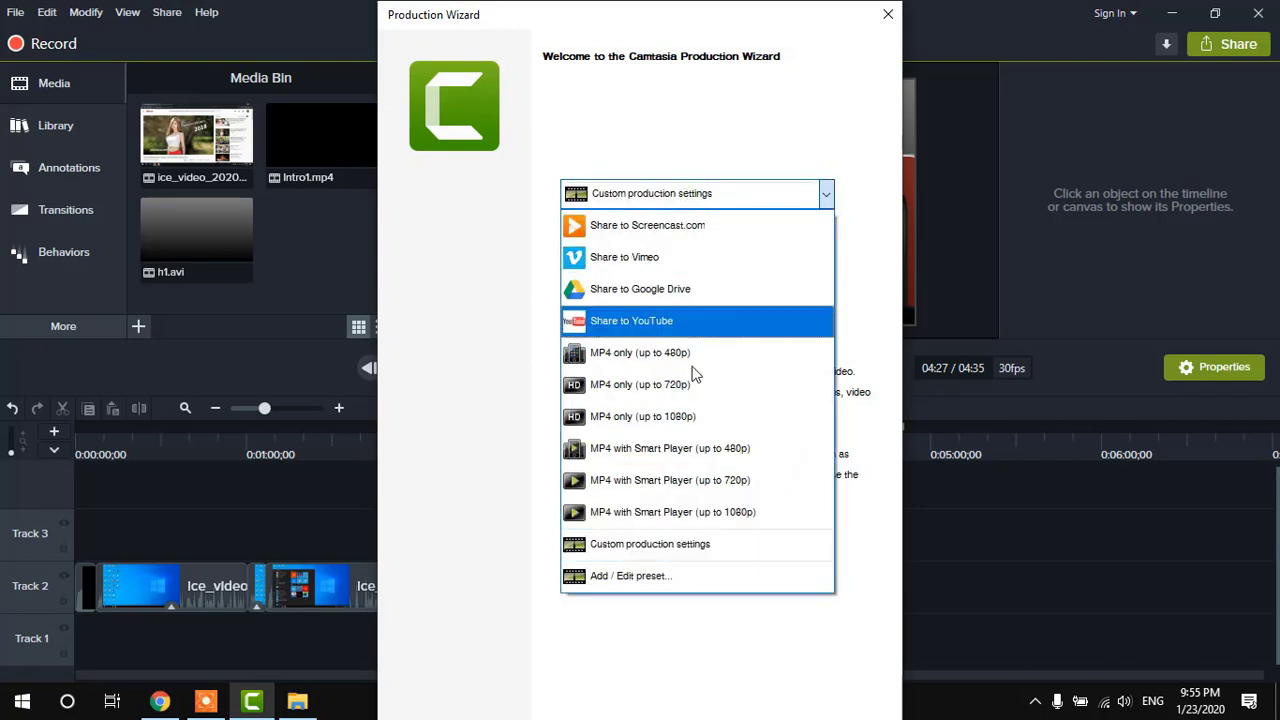
pyautogui.click(684, 418)
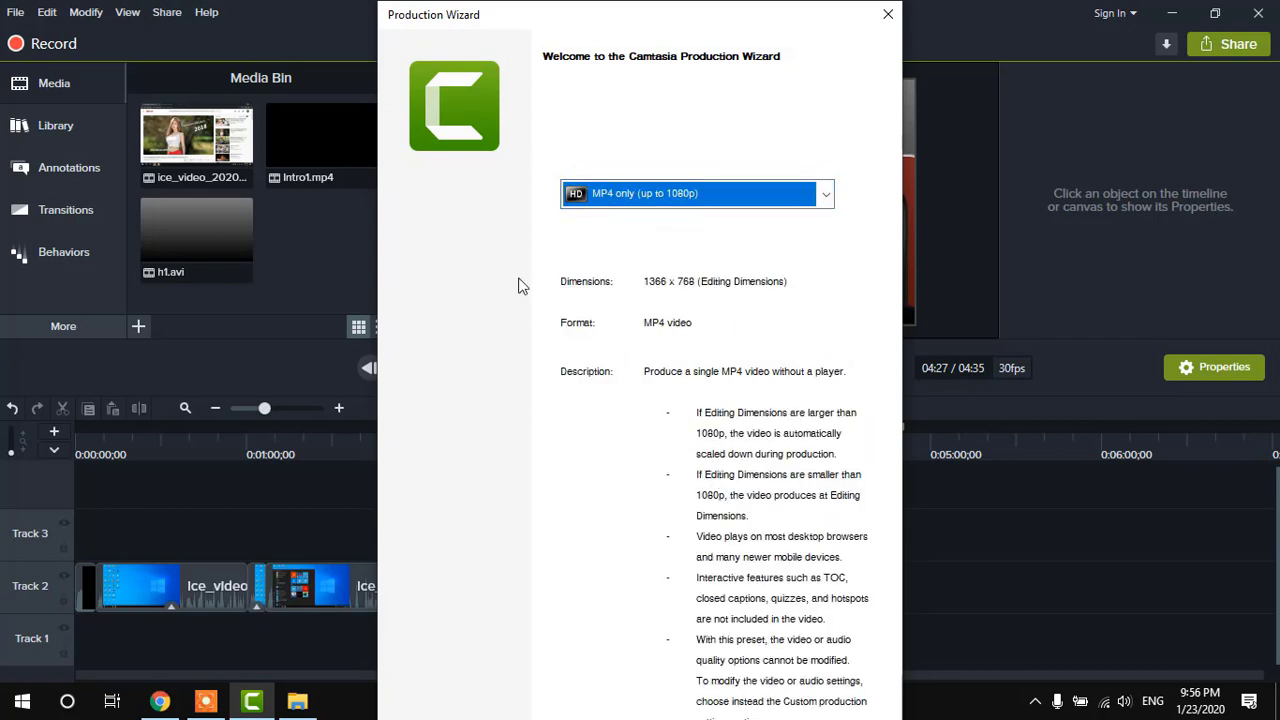
pyautogui.press('Return')
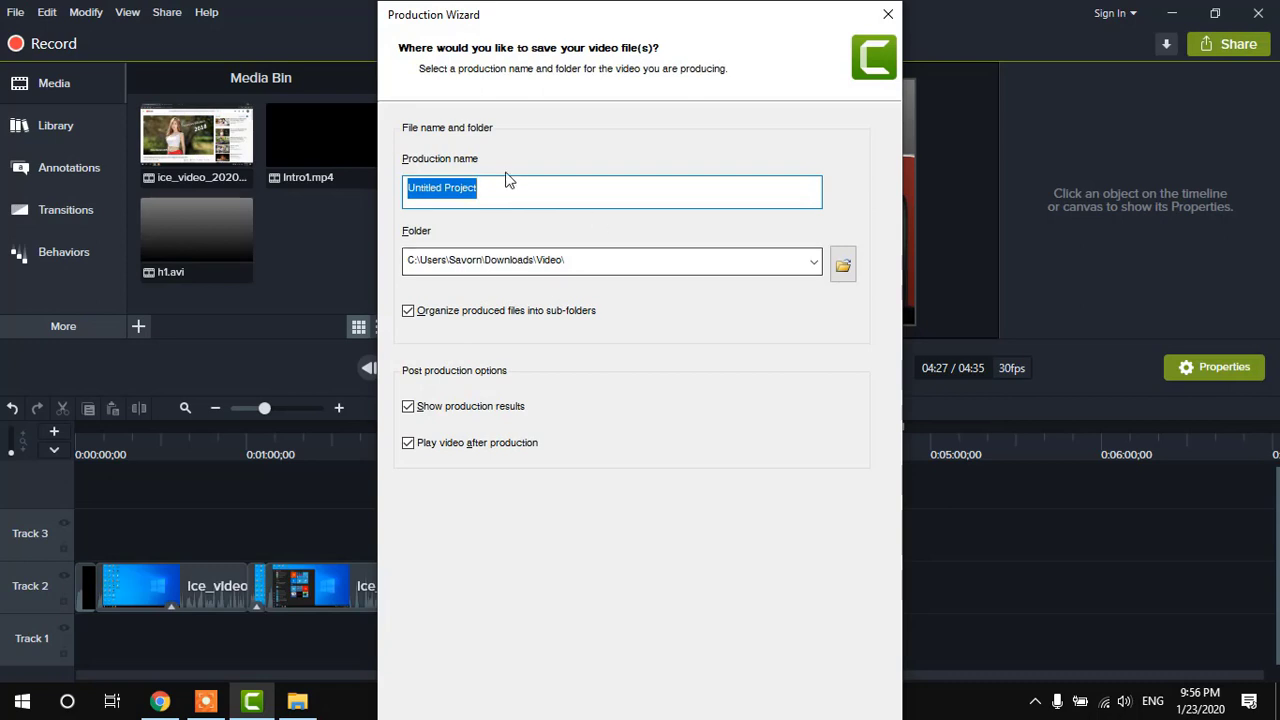
# Name the production 4, keep the Downloads\Video folder as its destination and start rendering the video.
pyautogui.moveTo(514, 190); pyautogui.dragTo(385, 193)
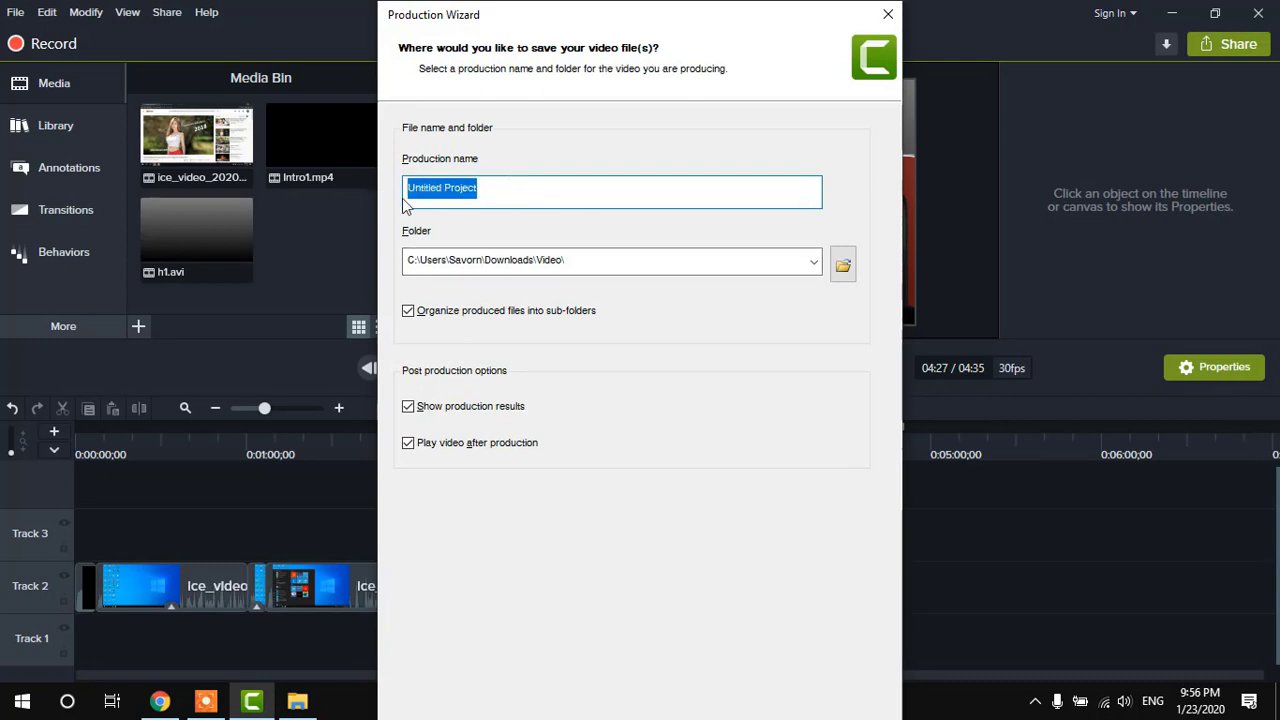
pyautogui.write('4')
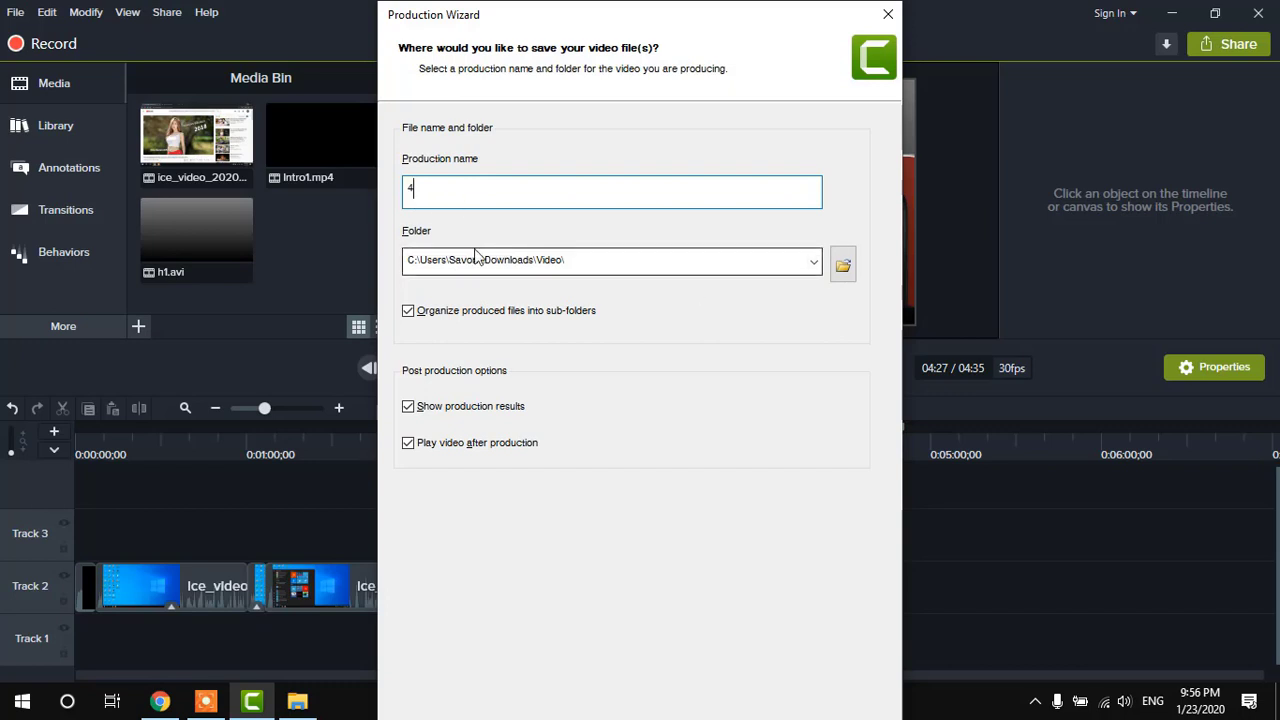
pyautogui.click(585, 262)
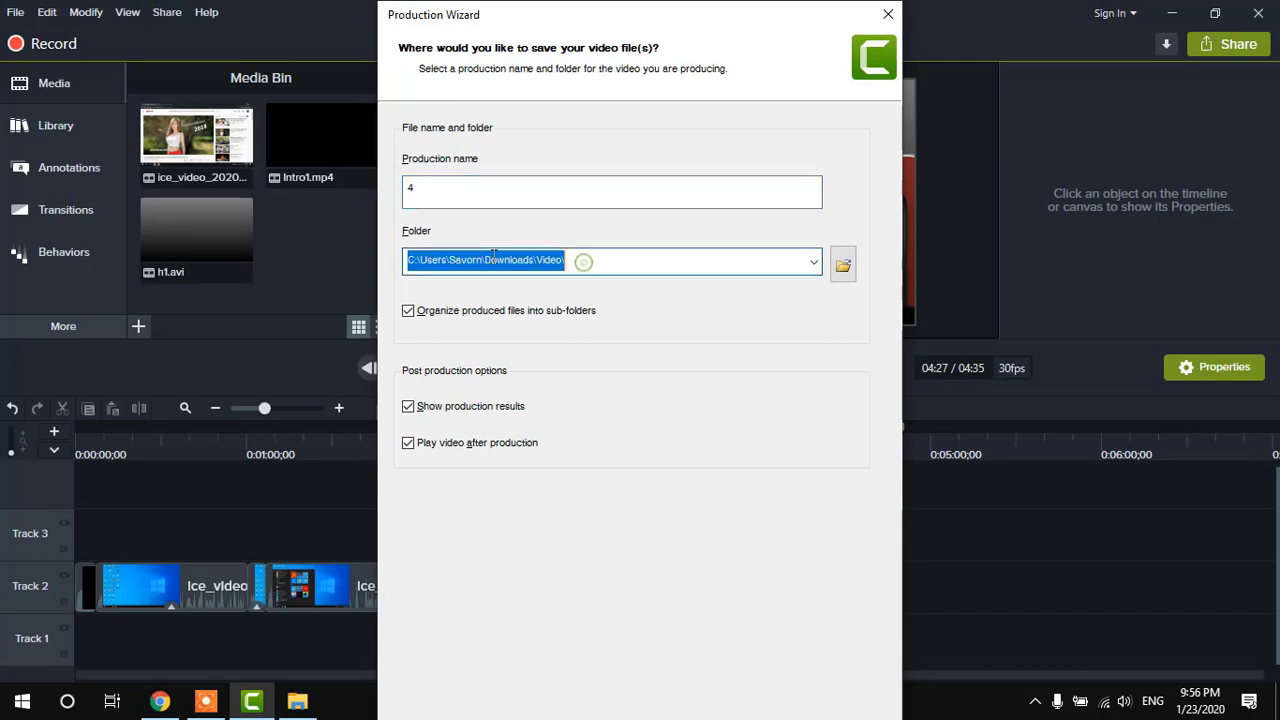
pyautogui.click(846, 268)
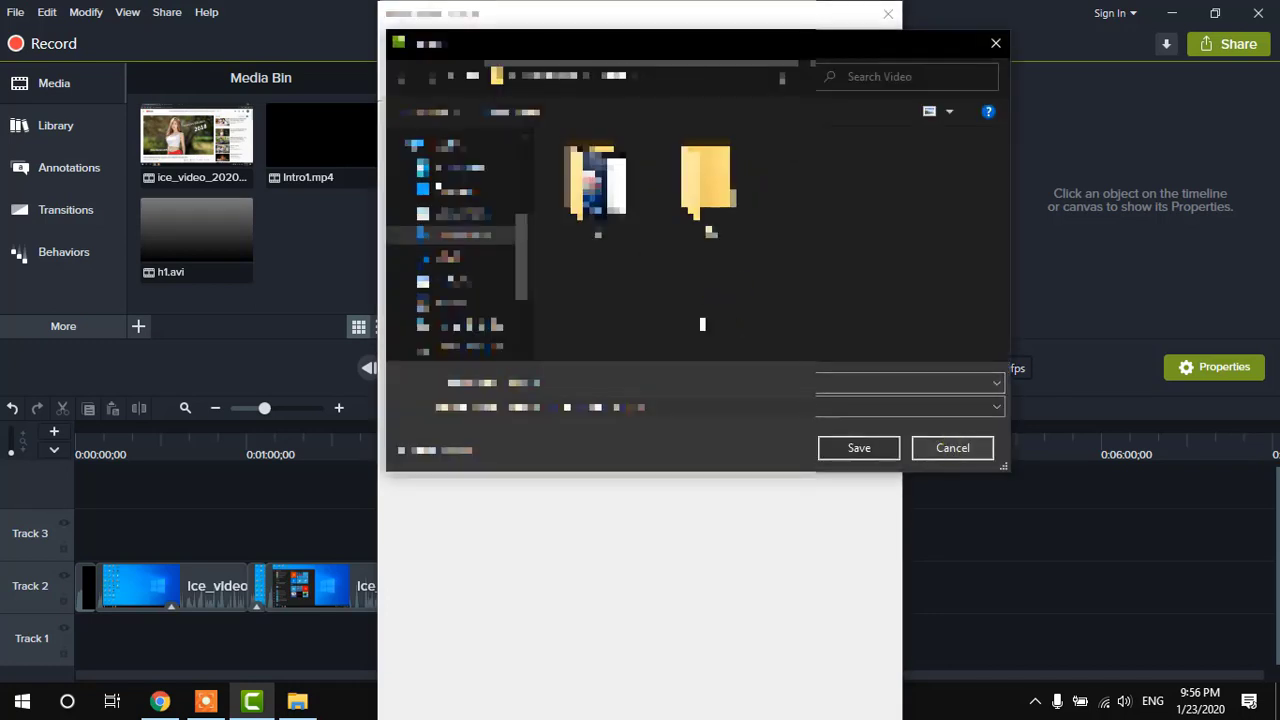
pyautogui.click(970, 457)
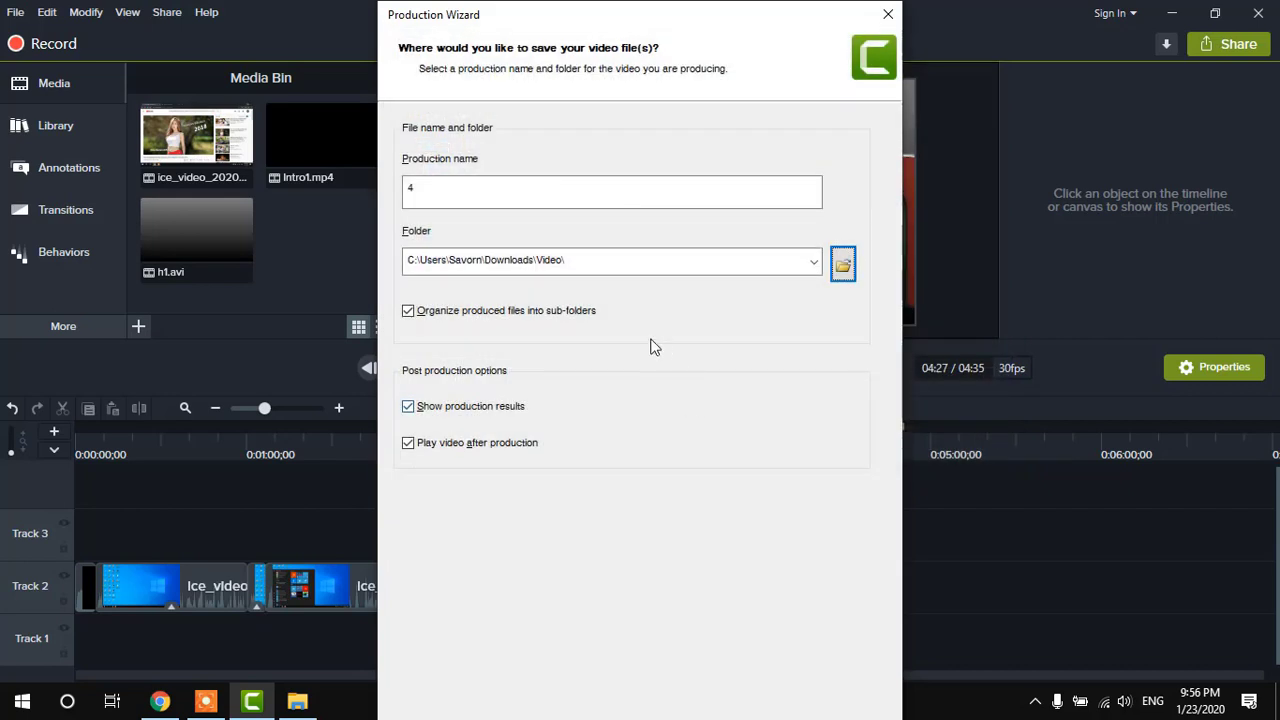
pyautogui.click(570, 194)
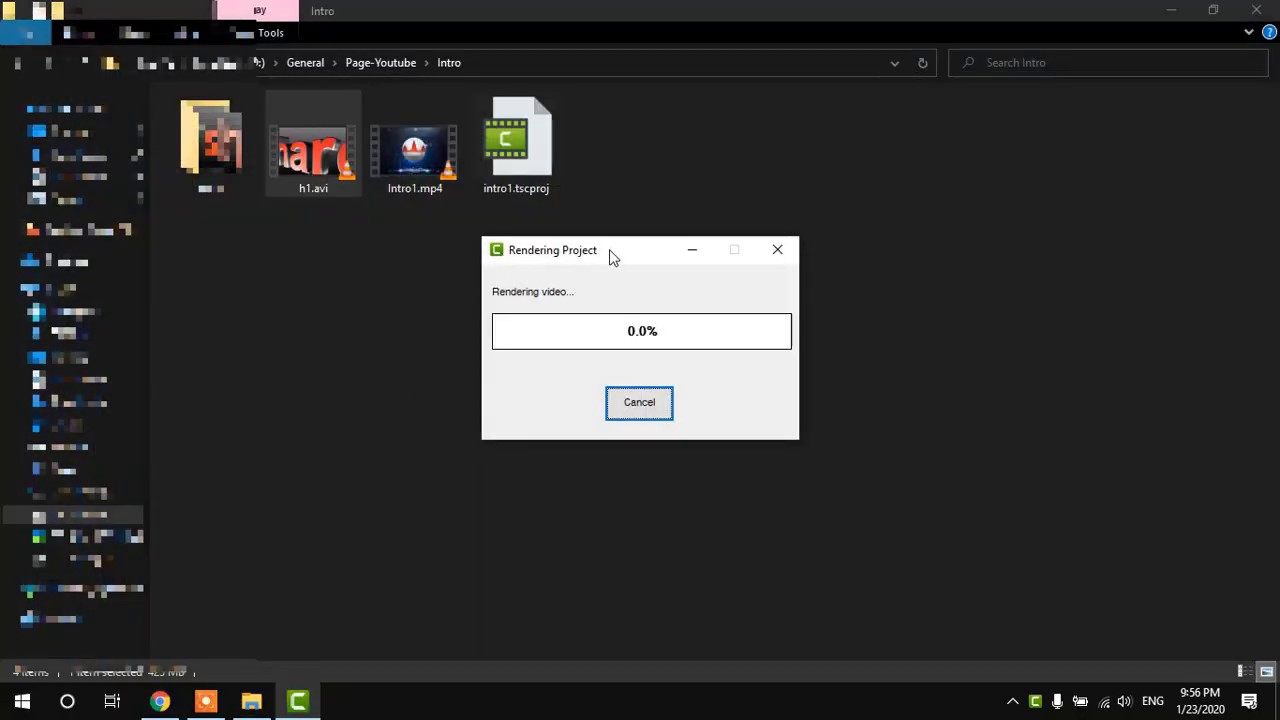
pyautogui.moveTo(583, 252); pyautogui.dragTo(563, 287)
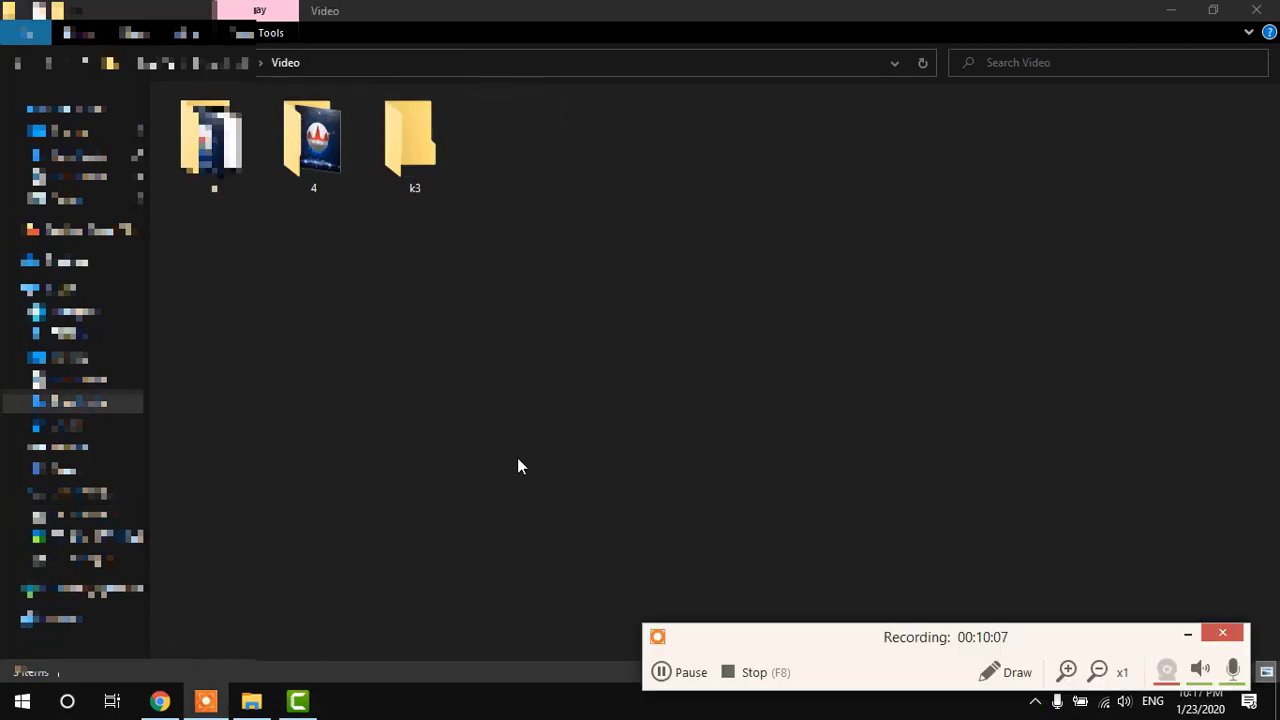
# Open the produced folder 4 in the Video folder and play 4.mp4 in VLC media player.
pyautogui.click(518, 460)
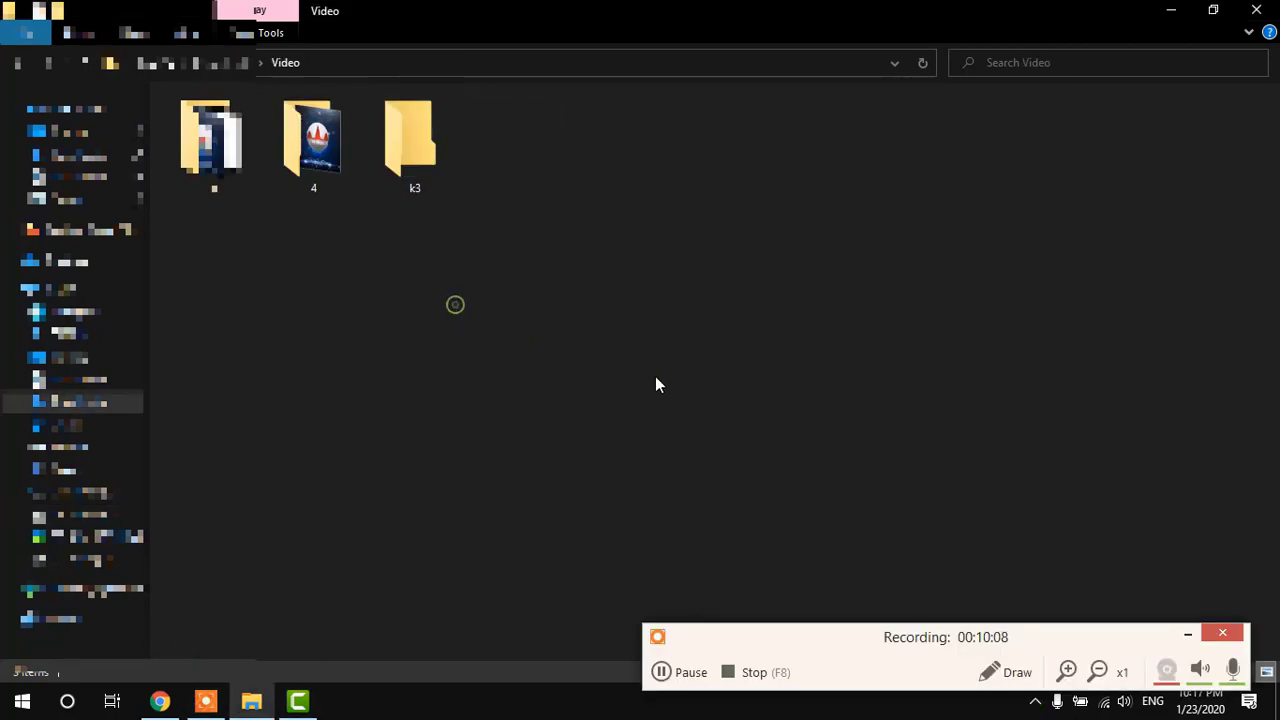
pyautogui.doubleClick(312, 168)
pyautogui.click(365, 245)
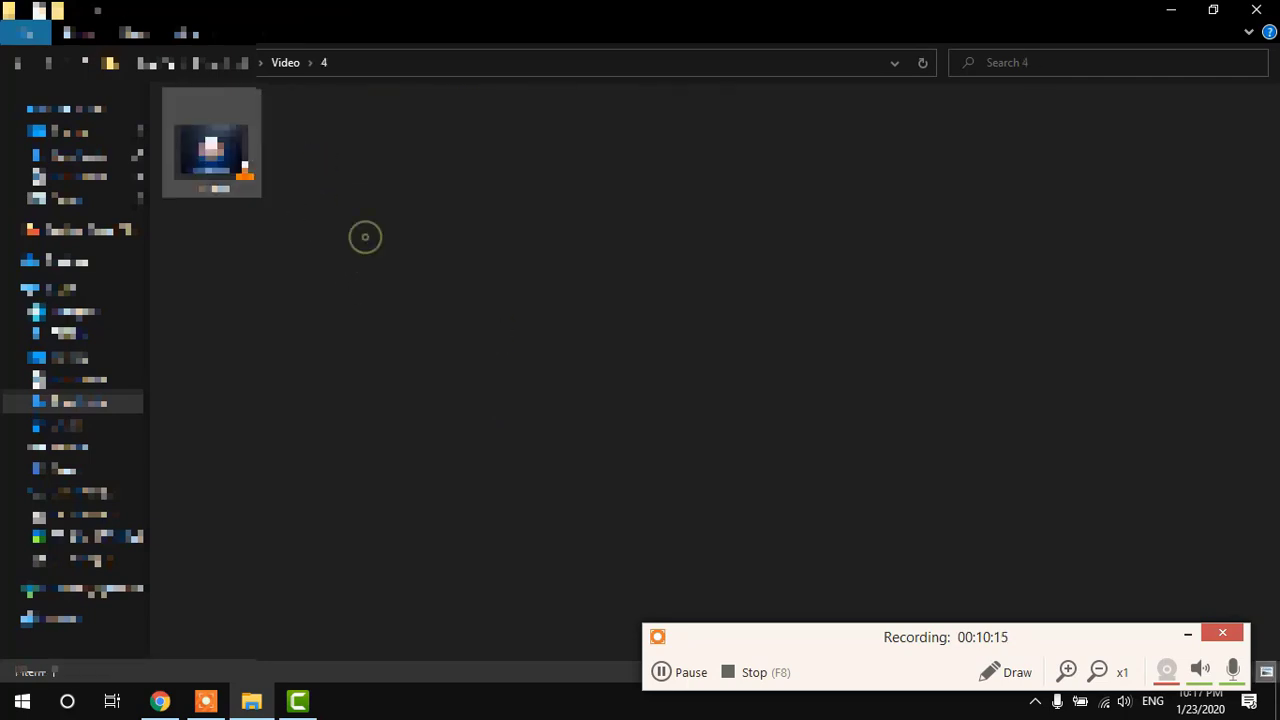
pyautogui.moveTo(398, 196); pyautogui.dragTo(214, 167)
pyautogui.click(335, 165)
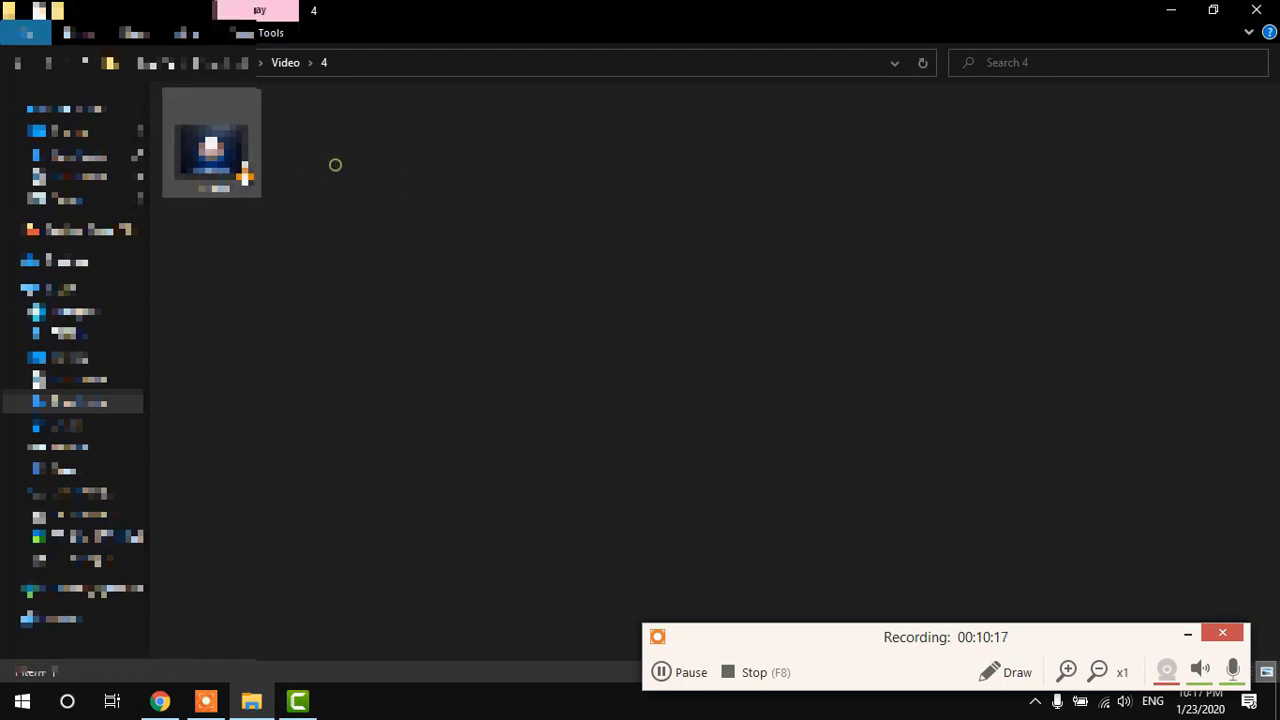
pyautogui.click(238, 165)
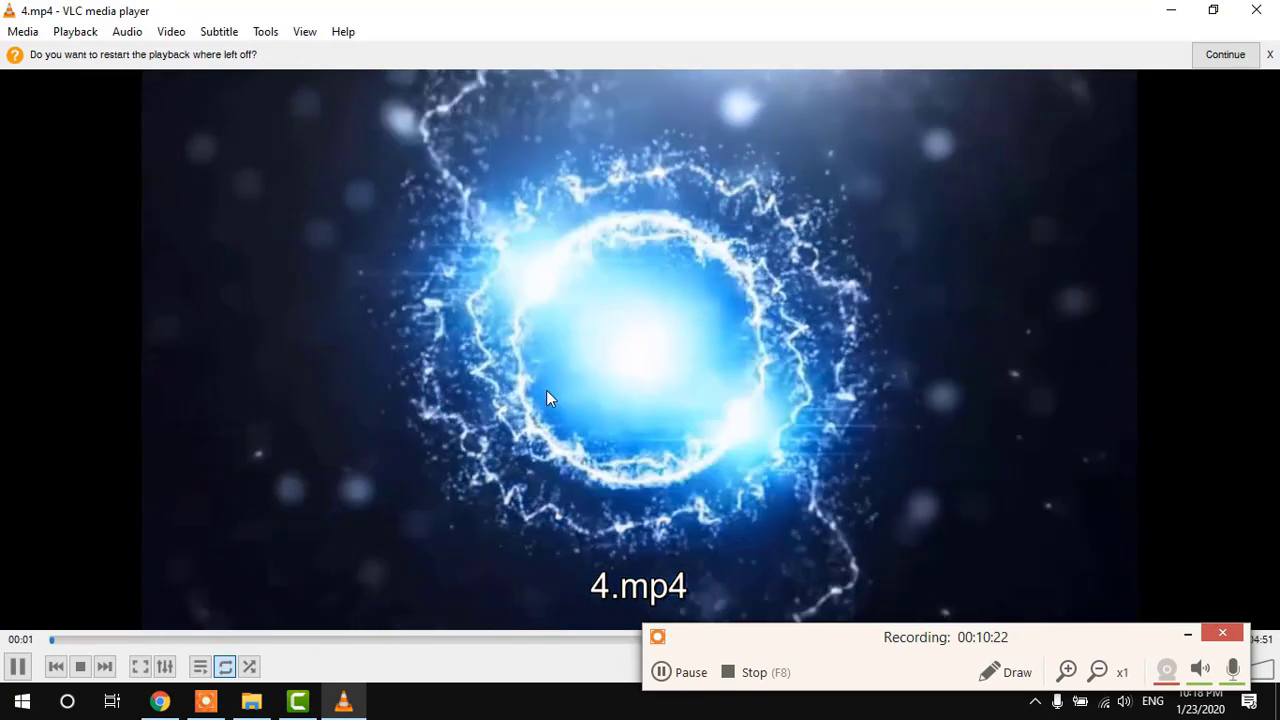
# Watch the produced video in full screen through the intro into the recording, and leave full screen.
pyautogui.doubleClick(546, 390)
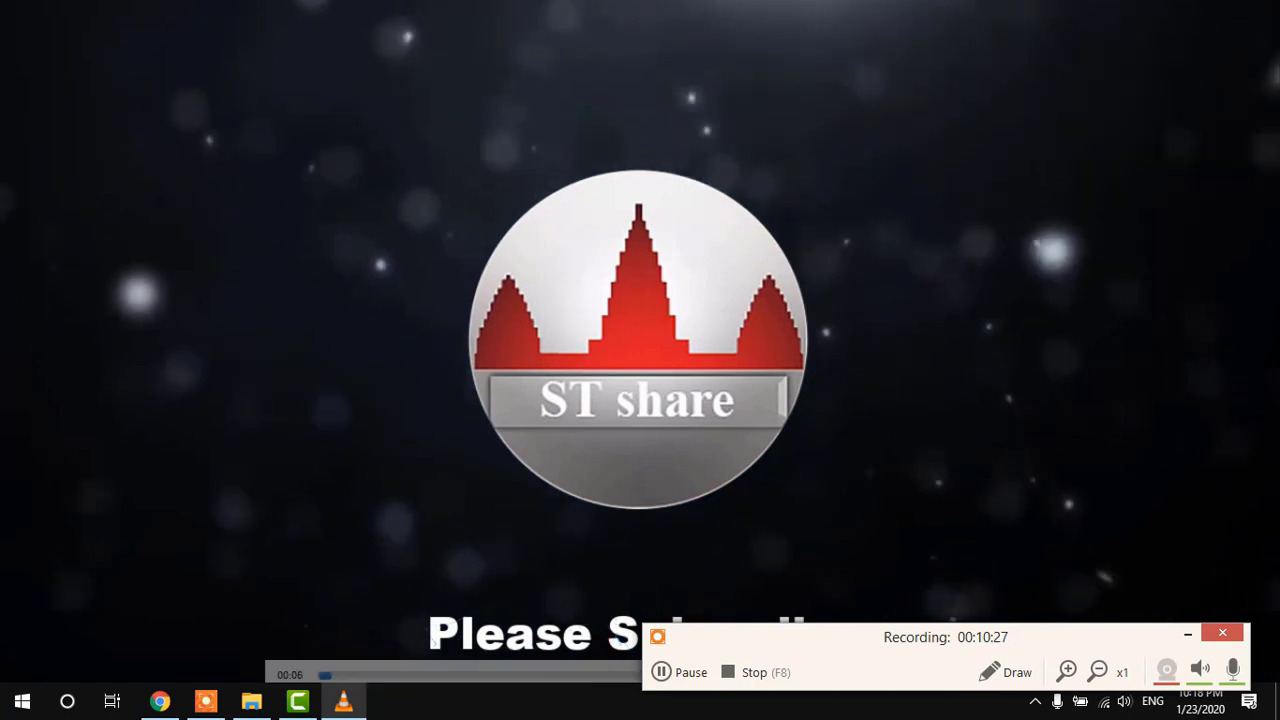
pyautogui.press('super+d')
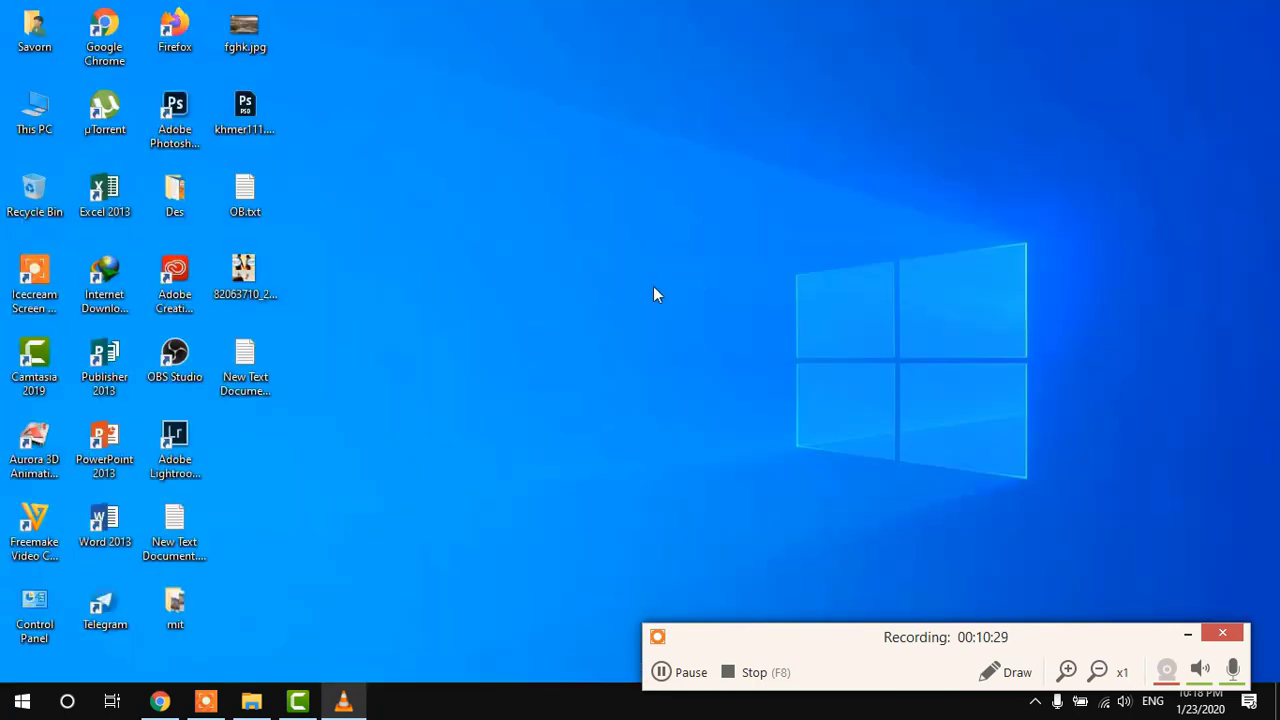
pyautogui.scroll(-1, 630, 315)
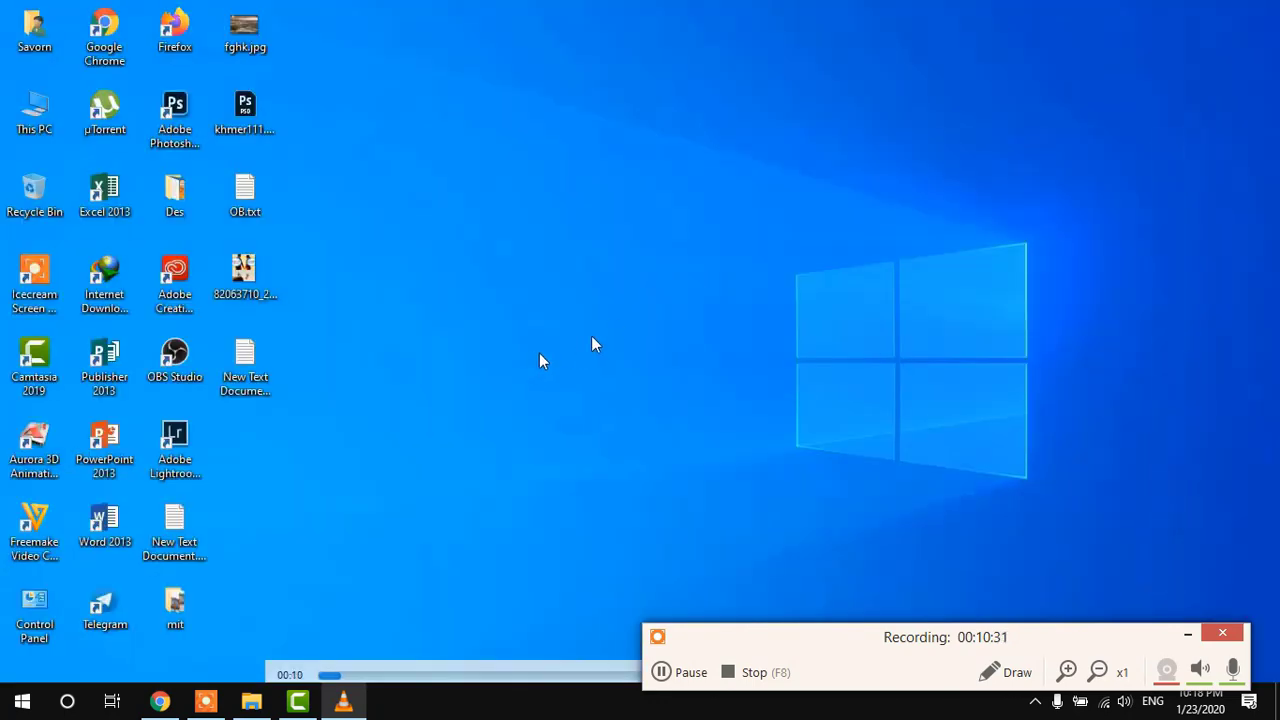
pyautogui.press('super+d')
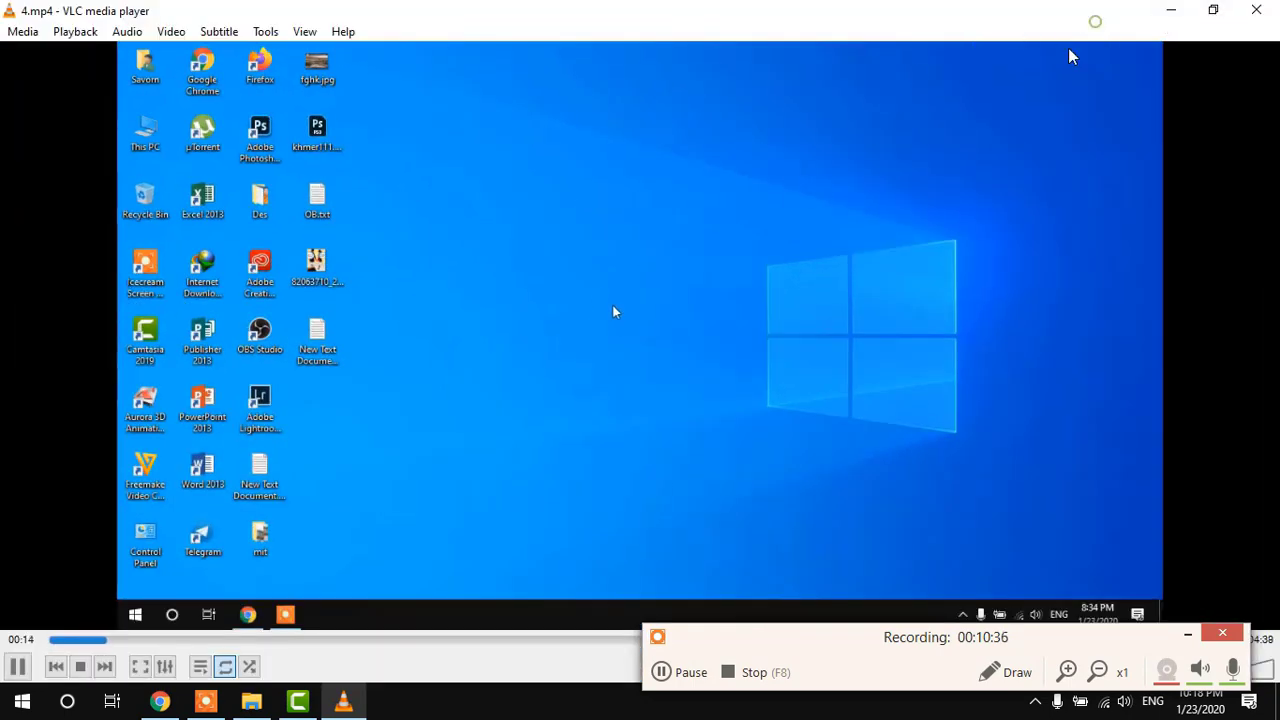
pyautogui.click(672, 672)
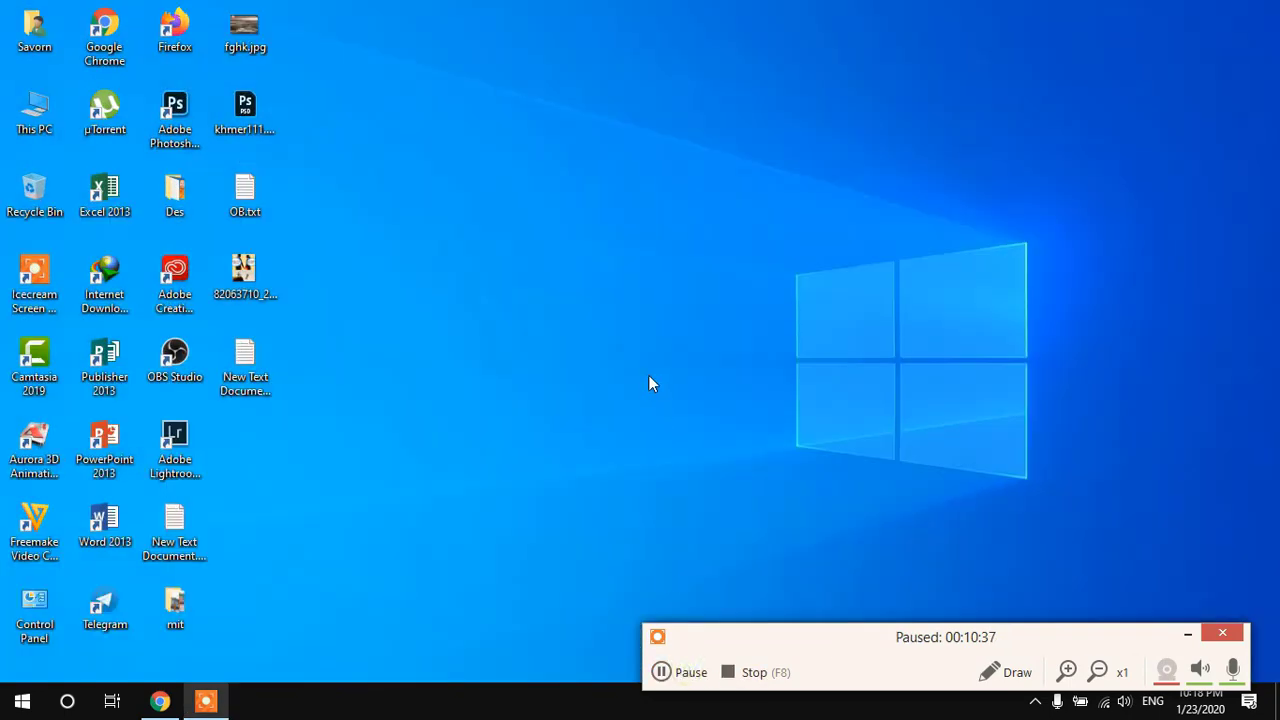